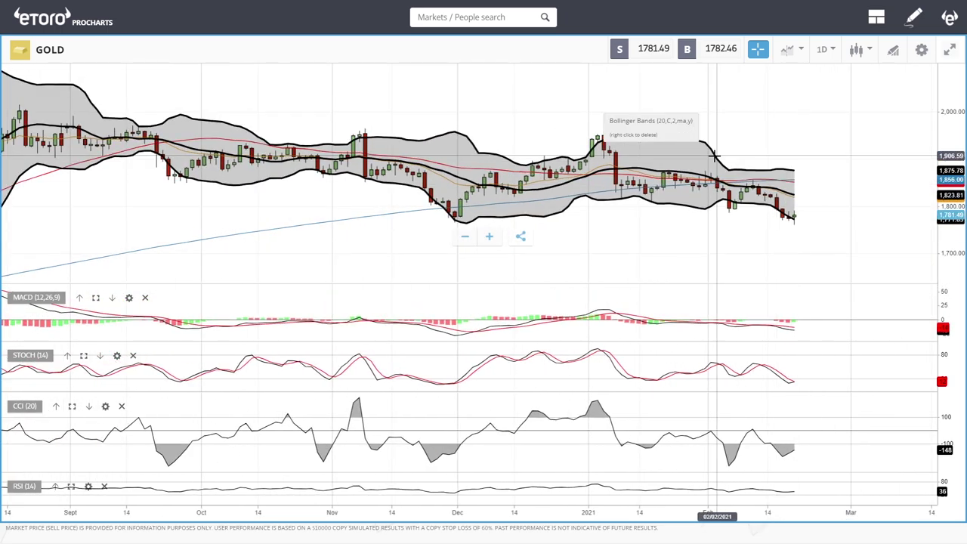
{"action": "scroll", "coordinate": [810, 206], "scroll_direction": "down", "scroll_amount": 5}
Draw a descending trendline on GOLD from the August 2020 peak past the January high.
{"action": "left_click_drag", "start_coordinate": [843, 154], "coordinate": [808, 211]}
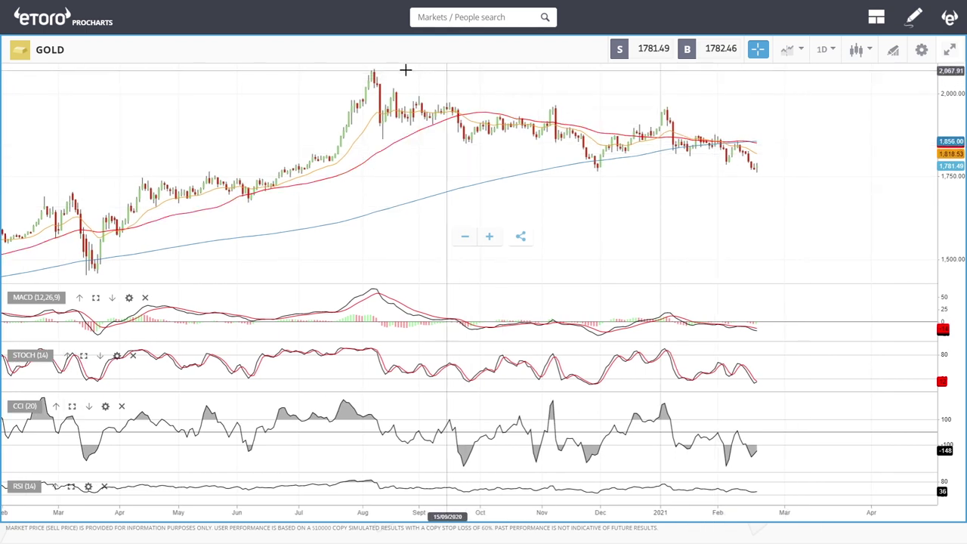
{"action": "left_click", "coordinate": [893, 52]}
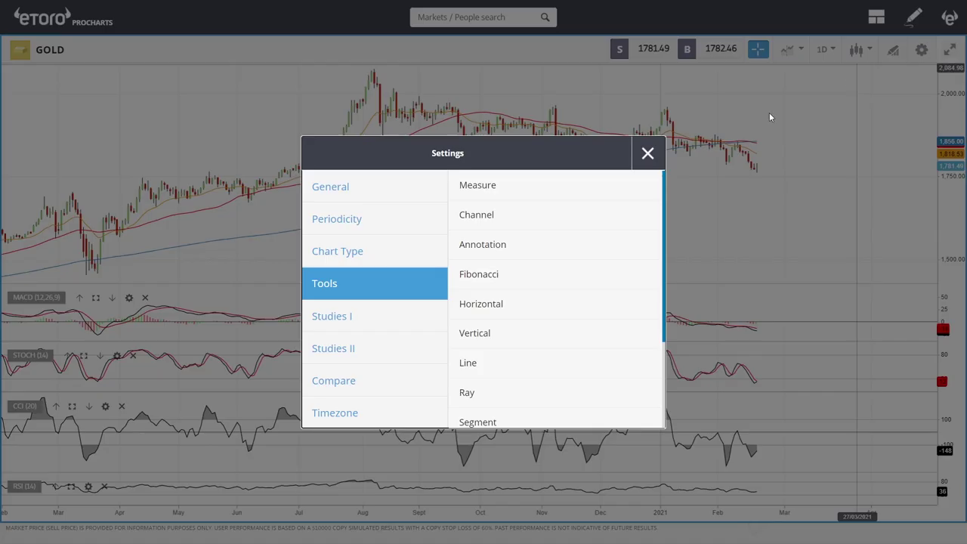
{"action": "left_click", "coordinate": [498, 361]}
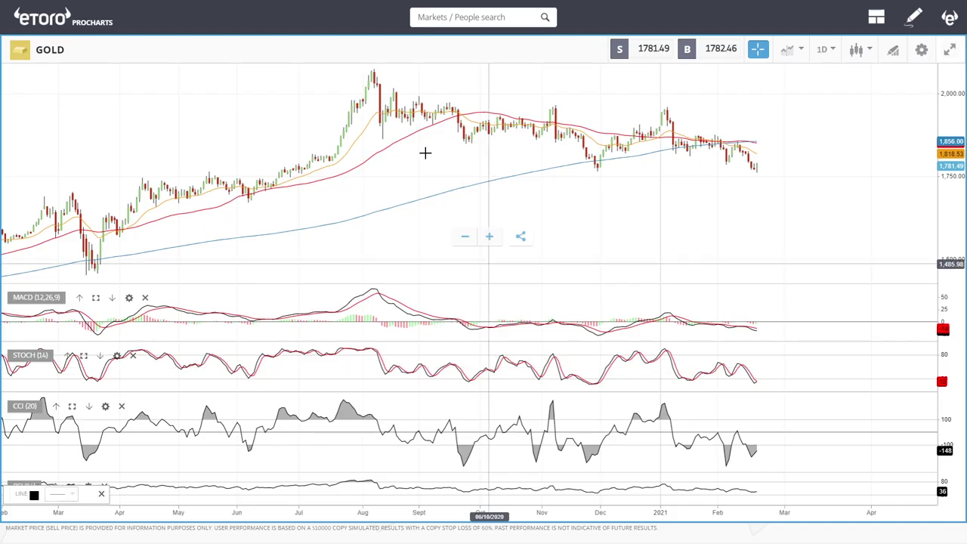
{"action": "left_click", "coordinate": [373, 68]}
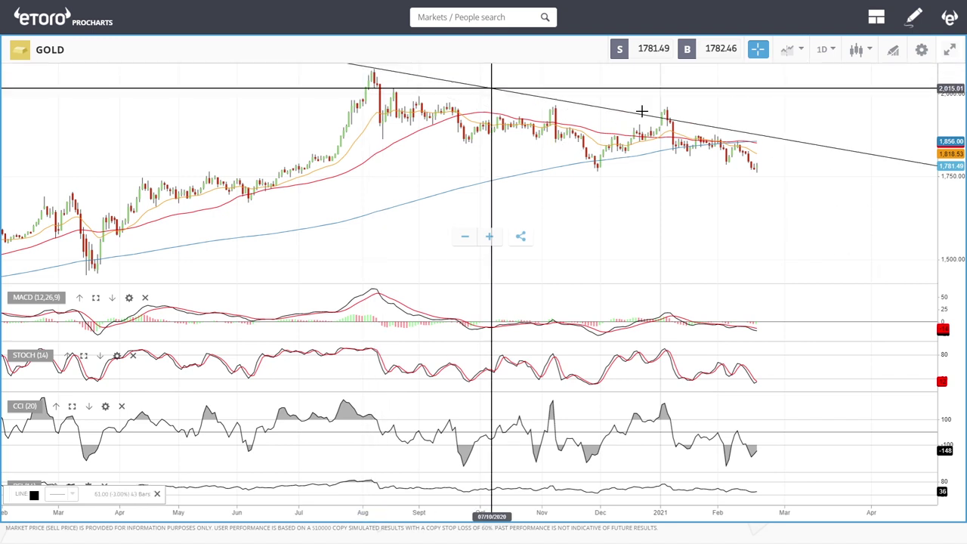
{"action": "left_click", "coordinate": [804, 125]}
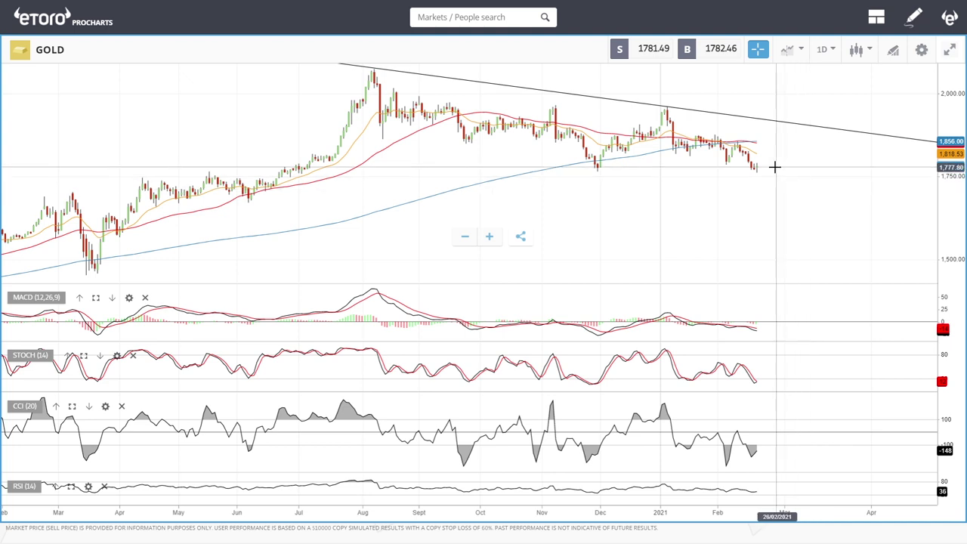
Select the new GOLD trendline to check its details.
{"action": "left_click", "coordinate": [802, 125]}
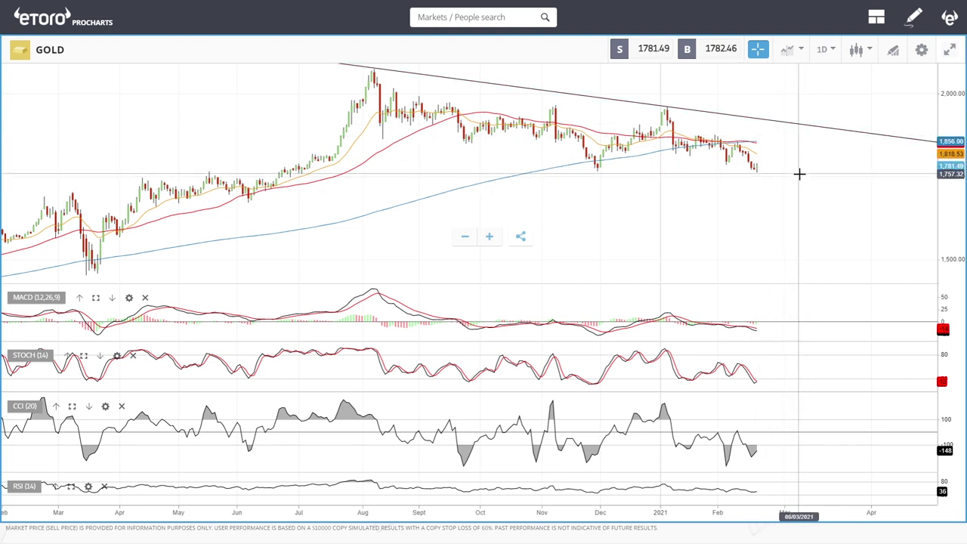
{"action": "left_click_drag", "start_coordinate": [839, 229], "coordinate": [793, 248]}
{"action": "scroll", "coordinate": [820, 227], "scroll_direction": "down", "scroll_amount": 5}
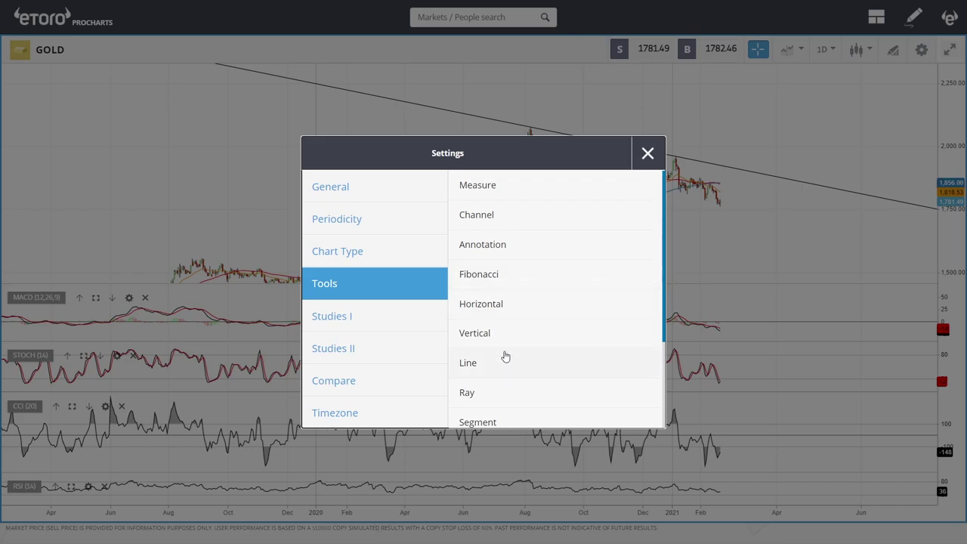
Draw a second line below and parallel to the trendline, forming a descending channel.
{"action": "left_click", "coordinate": [491, 357]}
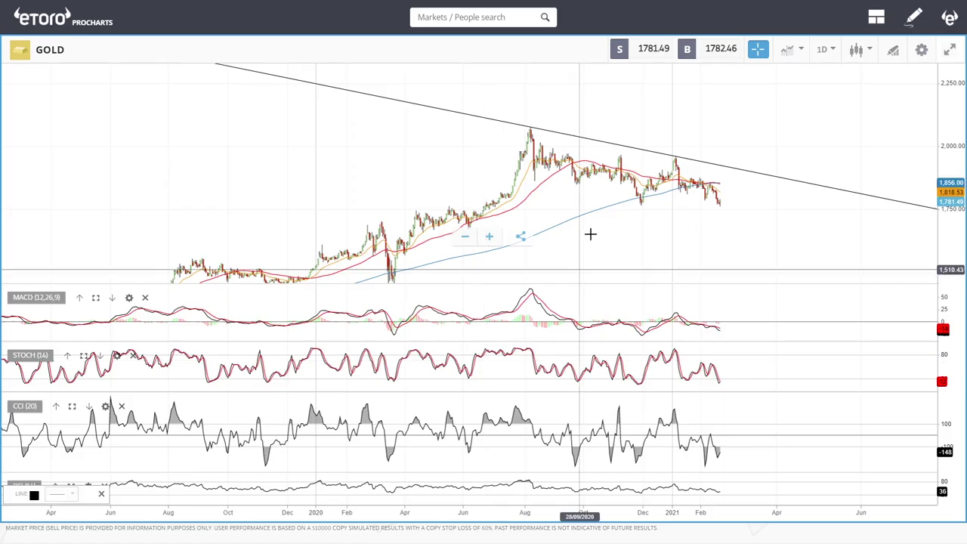
{"action": "left_click", "coordinate": [521, 173]}
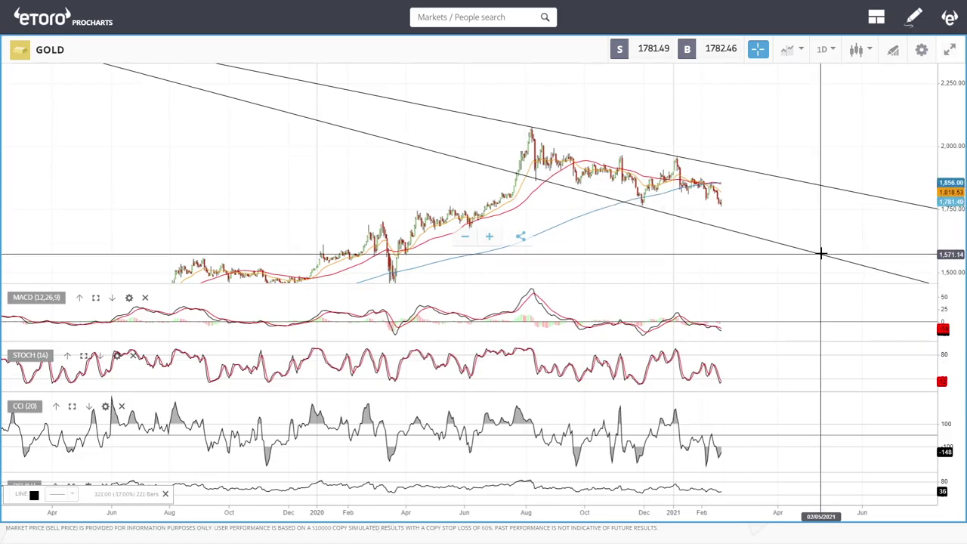
{"action": "mouse_move", "coordinate": [481, 161]}
{"action": "left_mouse_down"}
{"action": "mouse_move", "coordinate": [518, 169]}
{"action": "mouse_move", "coordinate": [450, 161]}
{"action": "left_mouse_up"}
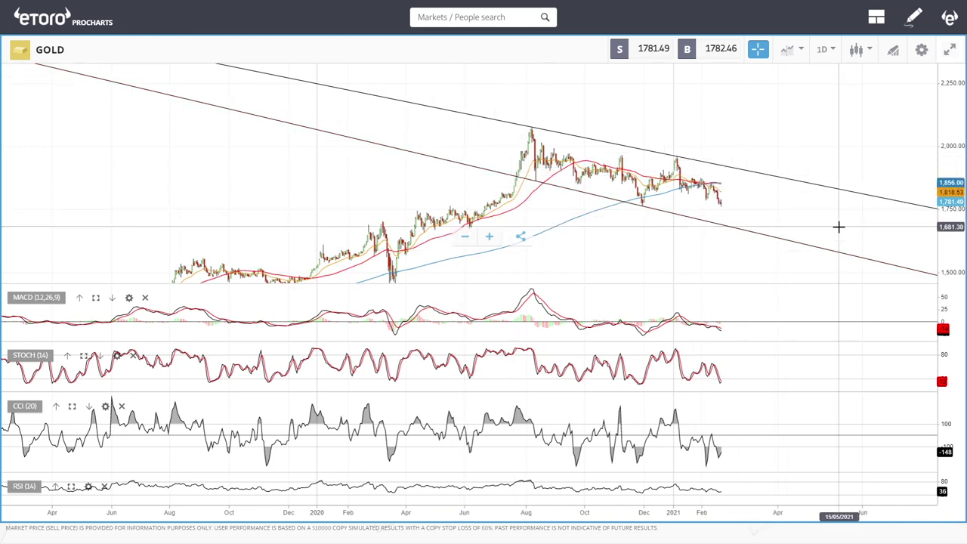
{"action": "scroll", "coordinate": [837, 235], "scroll_direction": "up", "scroll_amount": 3}
Review the GOLD channel around recent prices, then focus the market search box.
{"action": "left_click_drag", "start_coordinate": [813, 229], "coordinate": [766, 151]}
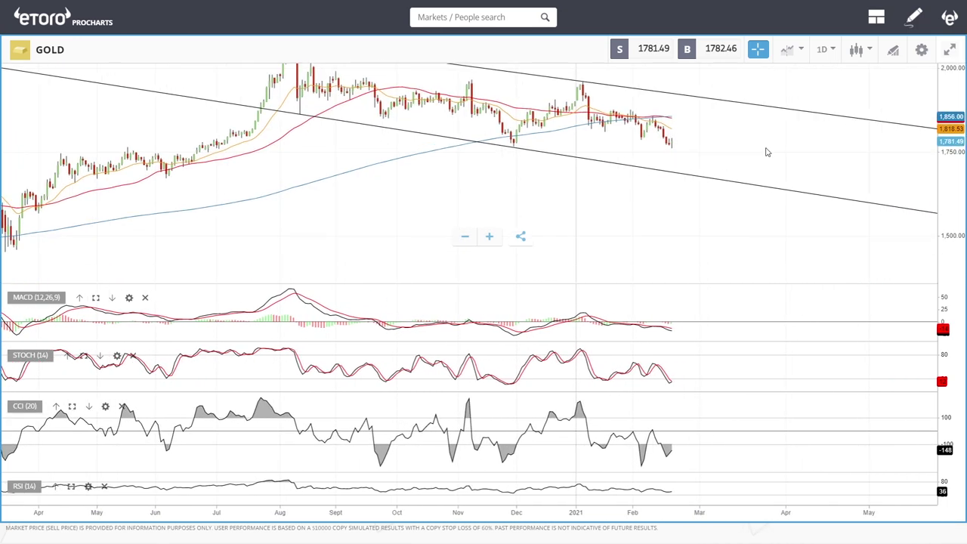
{"action": "mouse_move", "coordinate": [679, 188]}
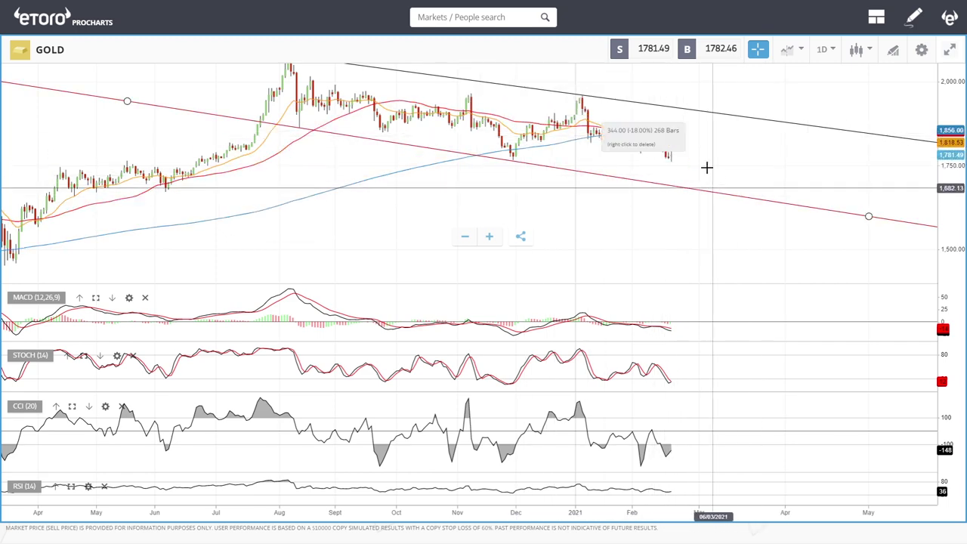
{"action": "scroll", "coordinate": [697, 148], "scroll_direction": "up", "scroll_amount": 5}
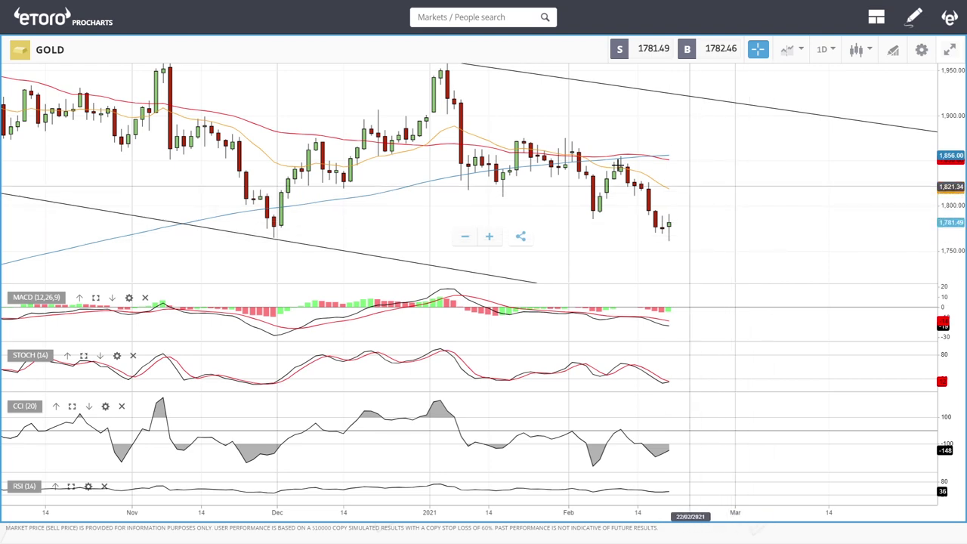
{"action": "scroll", "coordinate": [737, 247], "scroll_direction": "down", "scroll_amount": 5}
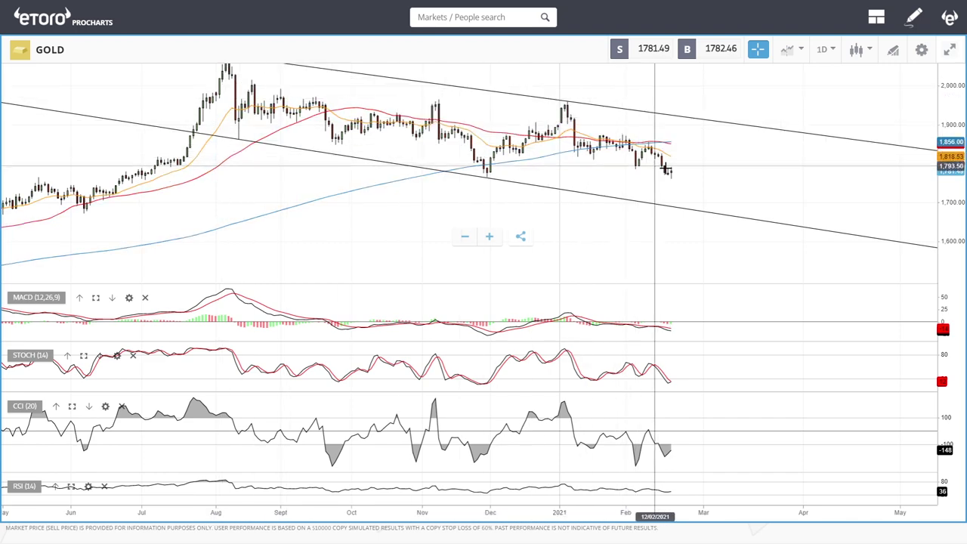
{"action": "scroll", "coordinate": [777, 271], "scroll_direction": "down", "scroll_amount": 2}
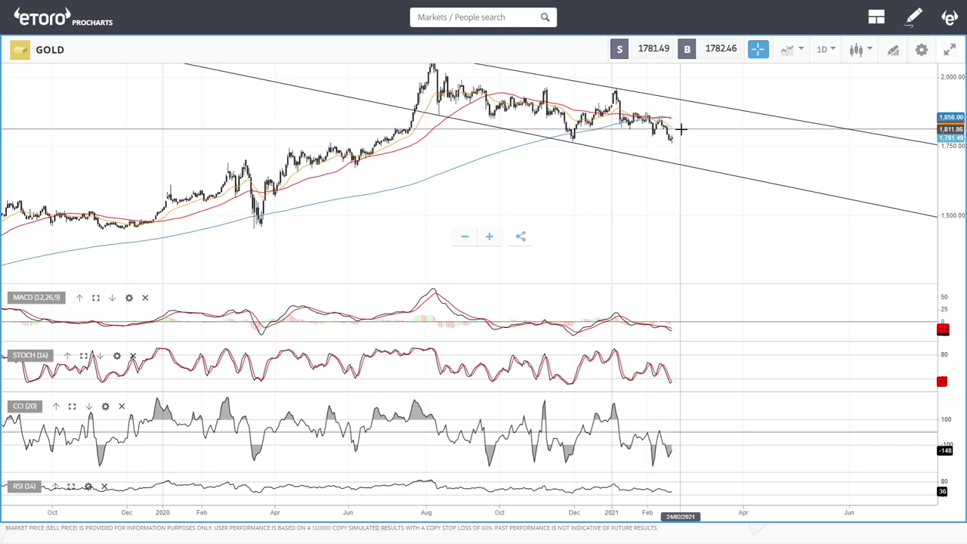
{"action": "left_click", "coordinate": [464, 16]}
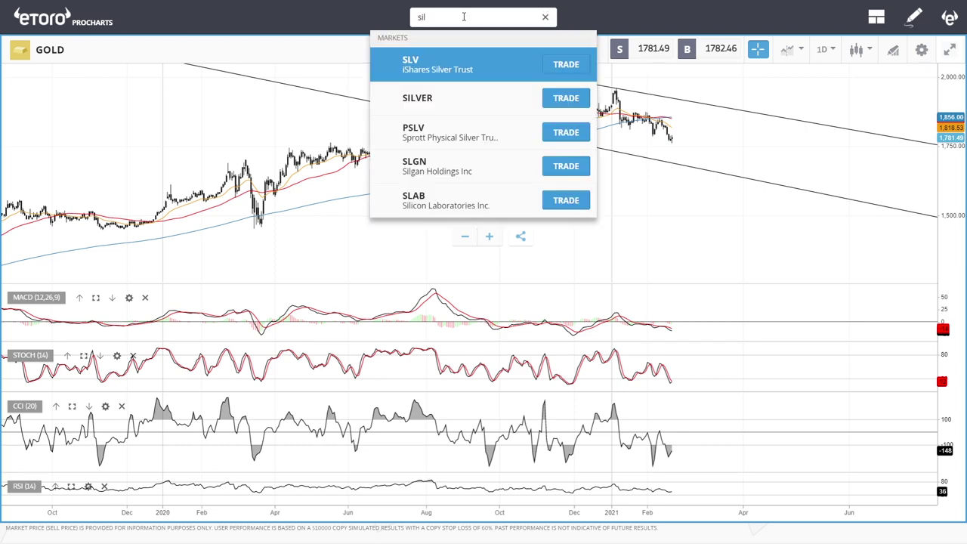
Switch to the SILVER daily chart and begin searching for platinum.
{"action": "left_click", "coordinate": [463, 96]}
{"action": "scroll", "coordinate": [682, 220], "scroll_direction": "up", "scroll_amount": 5}
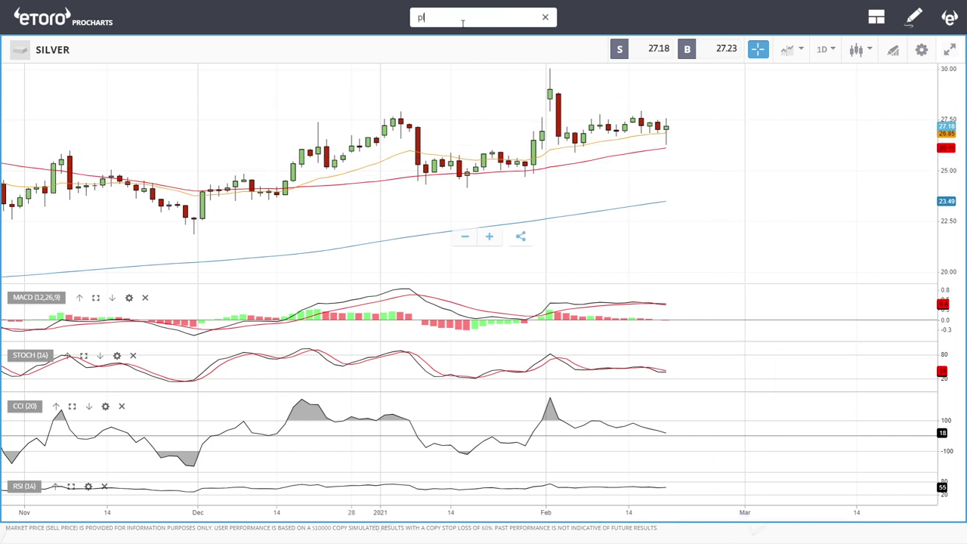
{"action": "type", "text": "lat"}
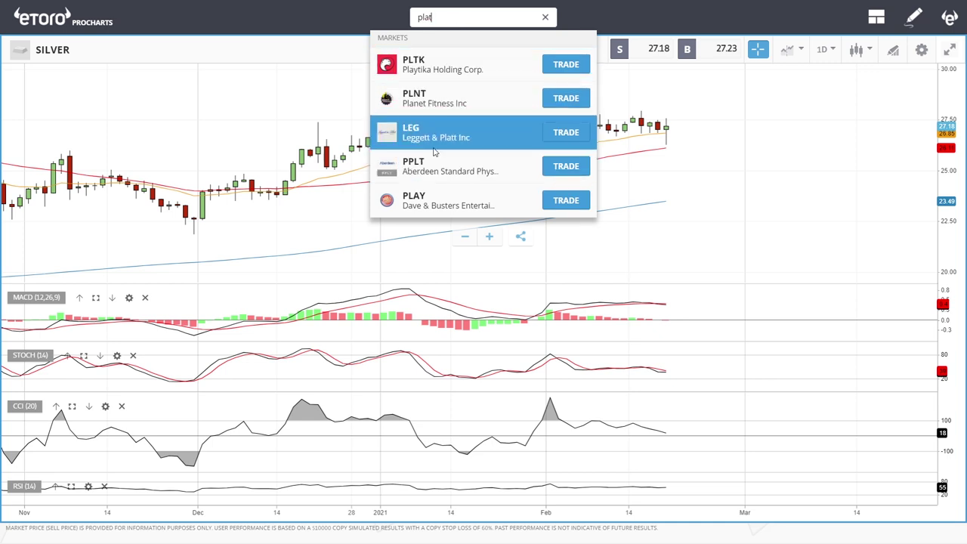
Switch to the PLATINUM daily chart and begin searching for palladium.
{"action": "scroll", "coordinate": [435, 152], "scroll_direction": "down", "scroll_amount": 1}
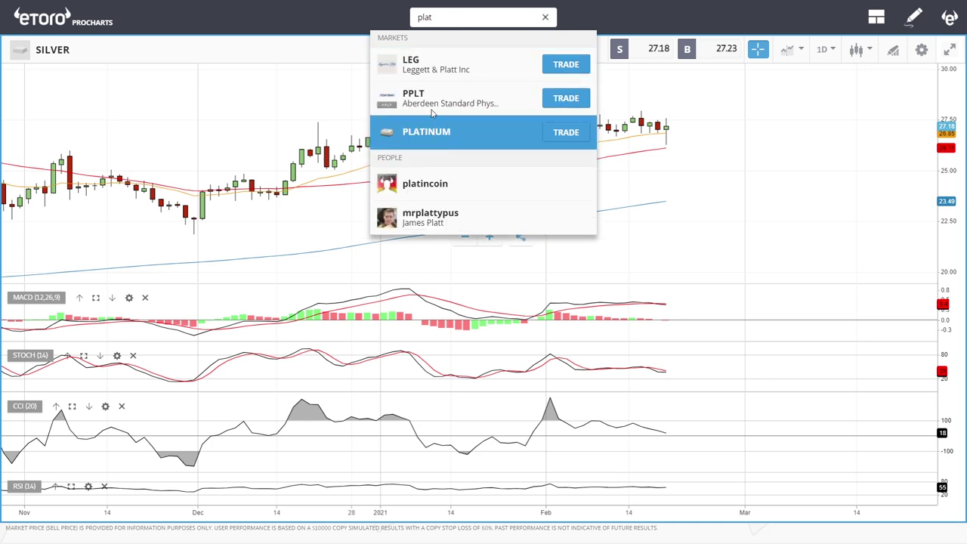
{"action": "left_click", "coordinate": [438, 136]}
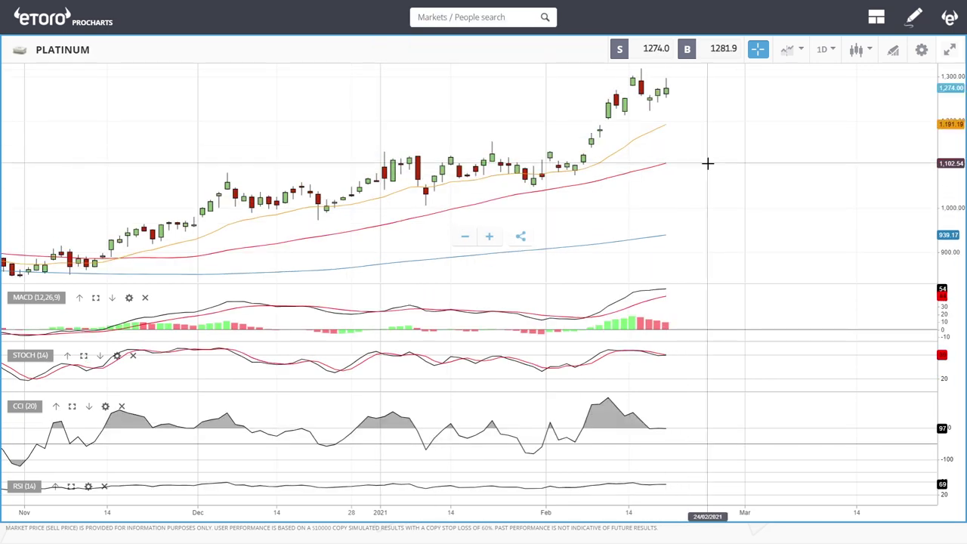
{"action": "scroll", "coordinate": [697, 151], "scroll_direction": "down", "scroll_amount": 4}
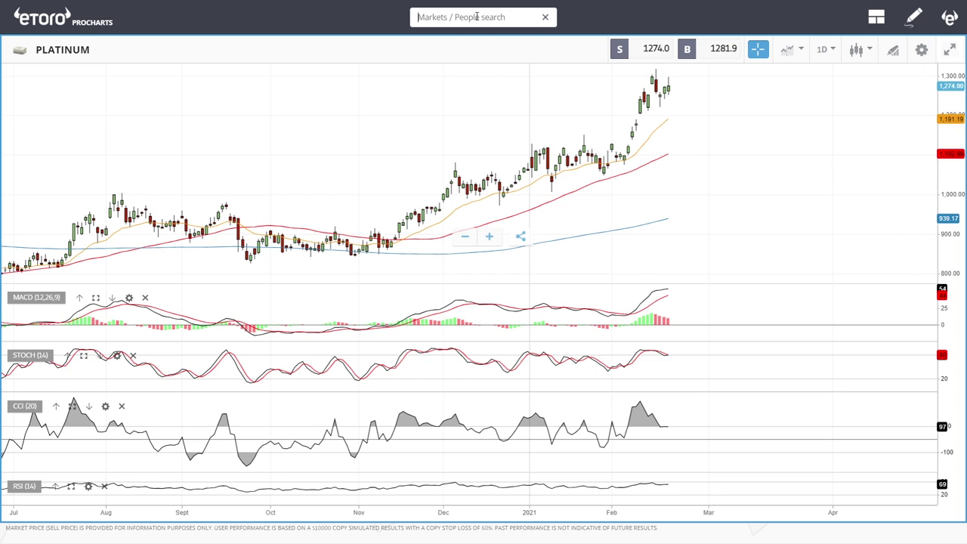
{"action": "type", "text": "al"}
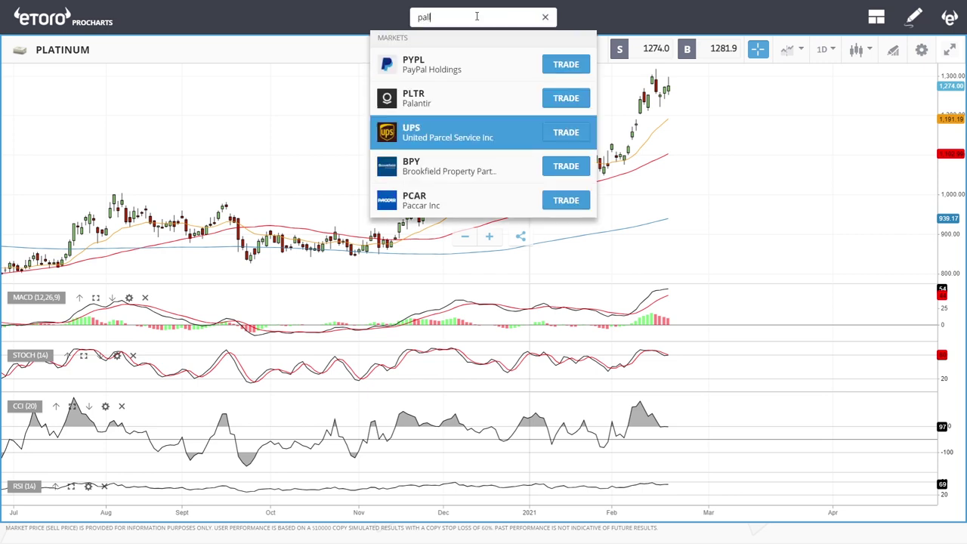
{"action": "type", "text": "l"}
Open PALLADIUM and box its sideways 2,200–2,500 range since August with a rectangle.
{"action": "left_click", "coordinate": [435, 102]}
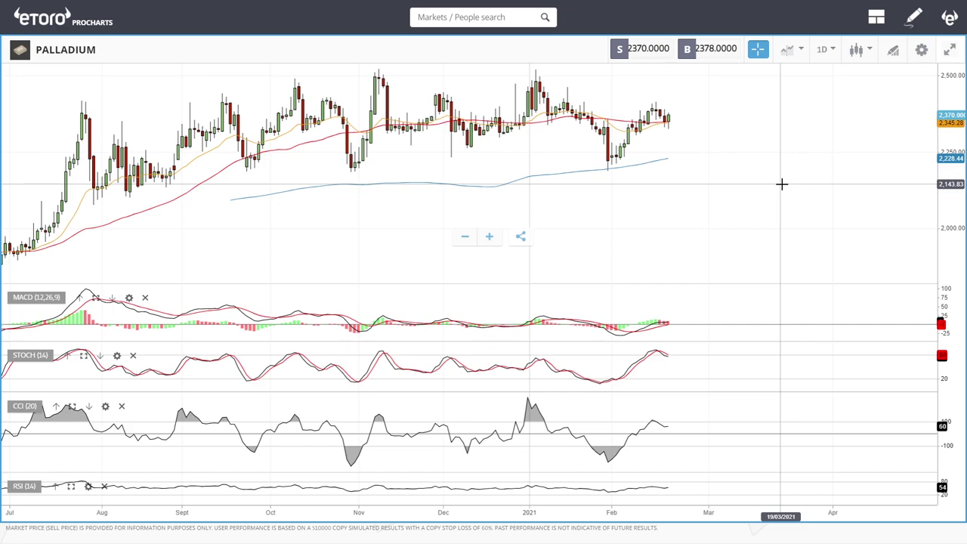
{"action": "scroll", "coordinate": [782, 184], "scroll_direction": "down", "scroll_amount": 3}
{"action": "left_click", "coordinate": [893, 50]}
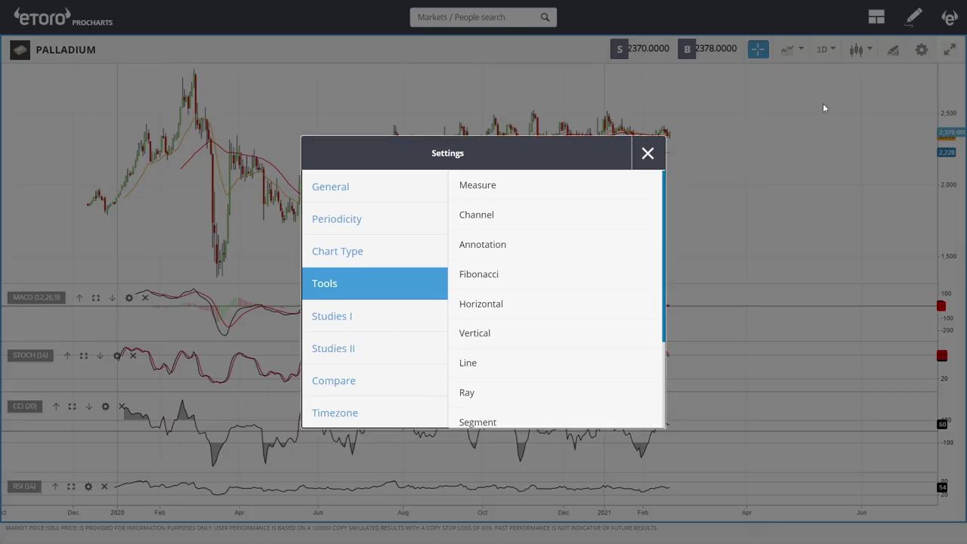
{"action": "left_click", "coordinate": [559, 308]}
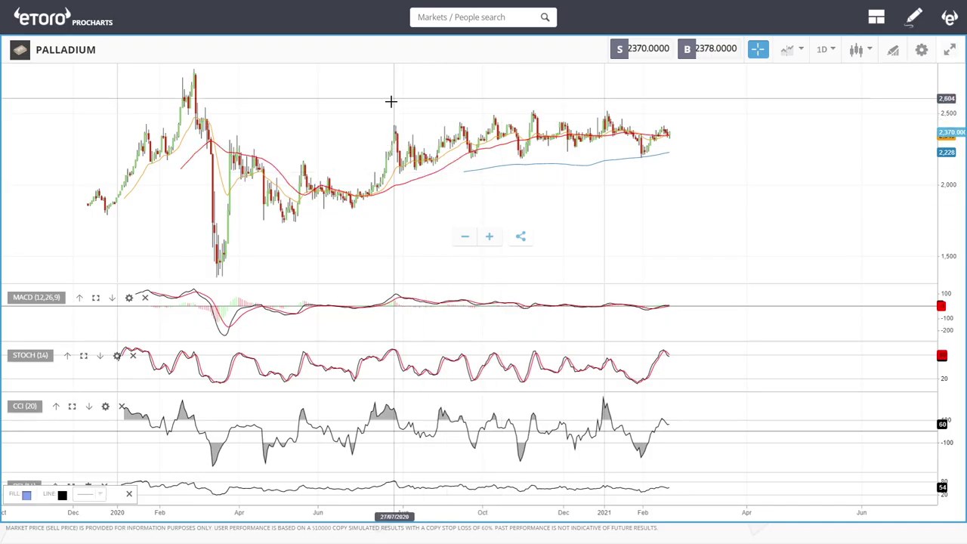
{"action": "left_click_drag", "start_coordinate": [367, 113], "coordinate": [804, 158]}
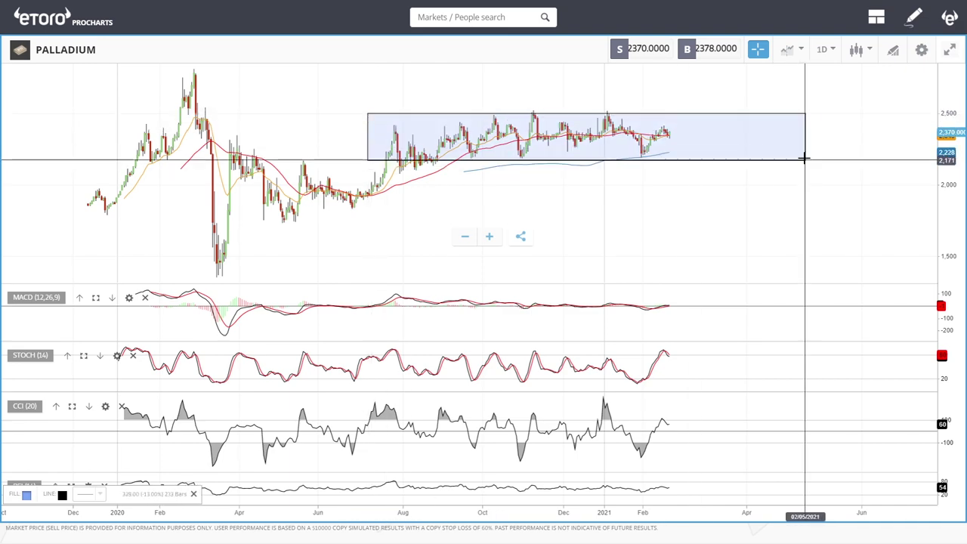
{"action": "scroll", "coordinate": [799, 204], "scroll_direction": "up", "scroll_amount": 5}
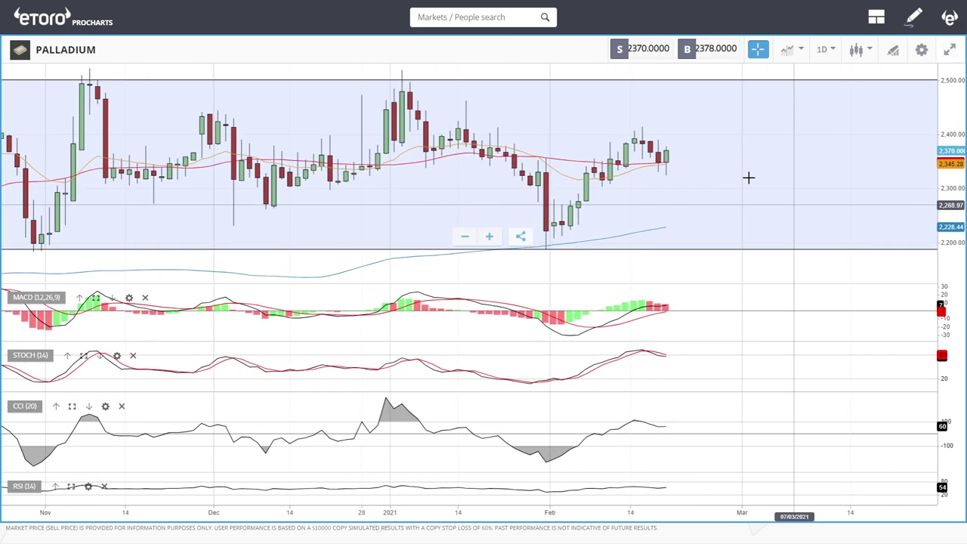
{"action": "scroll", "coordinate": [751, 179], "scroll_direction": "down", "scroll_amount": 4}
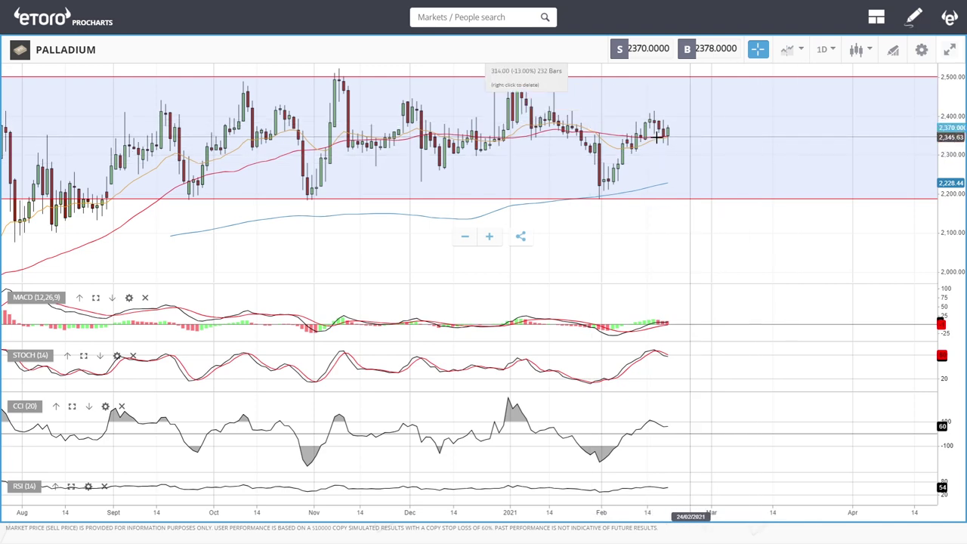
{"action": "scroll", "coordinate": [725, 157], "scroll_direction": "down", "scroll_amount": 3}
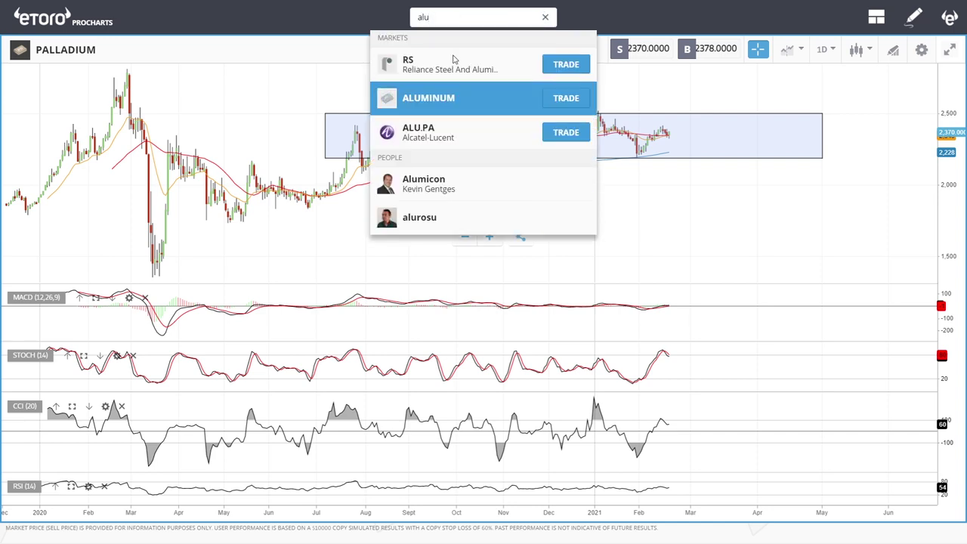
Switch to the ALUMINUM daily chart and zoom in and out to review it.
{"action": "left_click", "coordinate": [455, 92]}
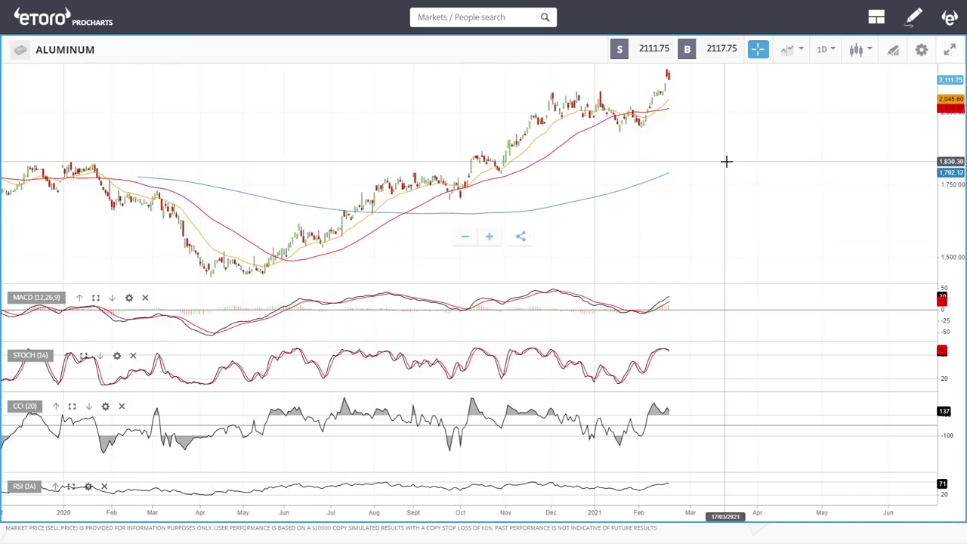
{"action": "scroll", "coordinate": [725, 161], "scroll_direction": "up", "scroll_amount": 2}
{"action": "scroll", "coordinate": [721, 143], "scroll_direction": "up", "scroll_amount": 2}
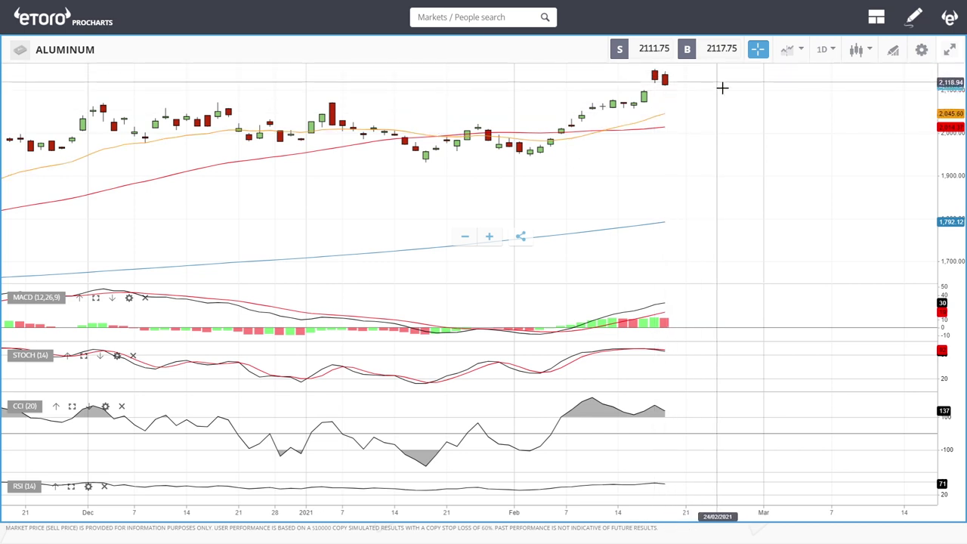
{"action": "scroll", "coordinate": [718, 82], "scroll_direction": "down", "scroll_amount": 3}
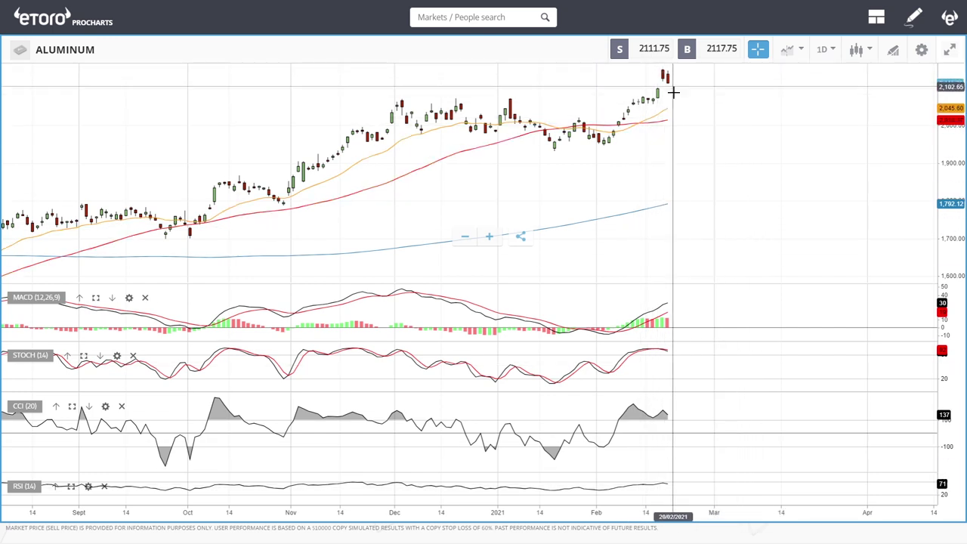
Search 'niok' in market search and open the NICKEL daily chart.
{"action": "left_click", "coordinate": [459, 20]}
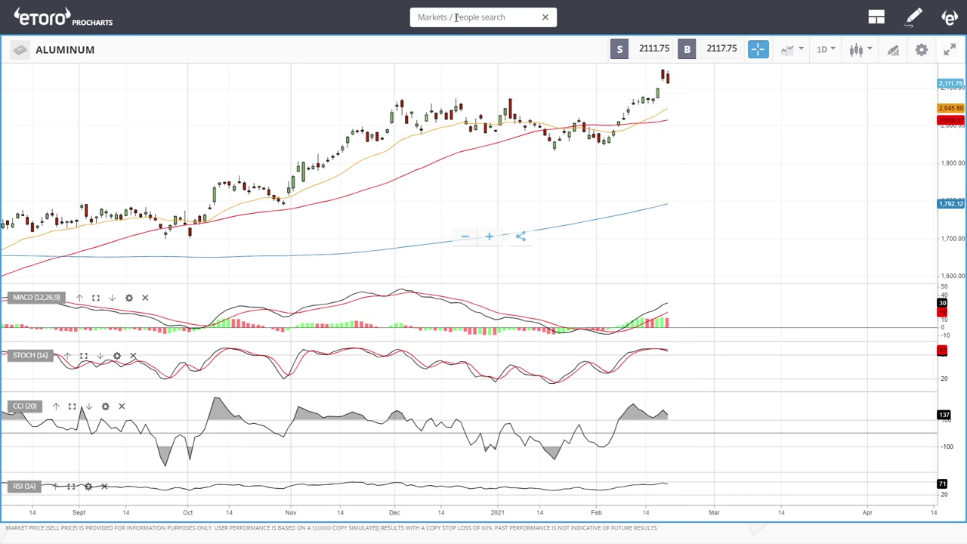
{"action": "type", "text": "nio"}
{"action": "type", "text": "k"}
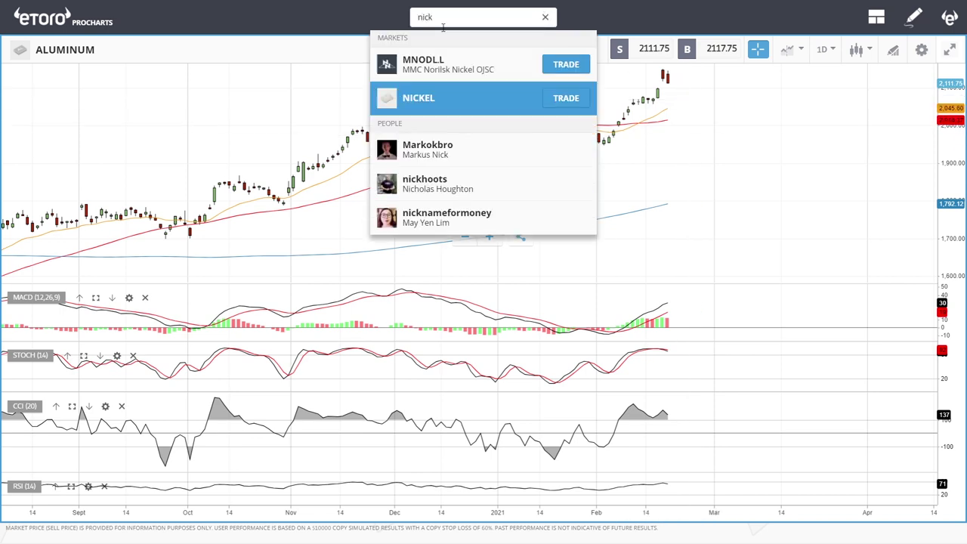
{"action": "key", "text": "Return"}
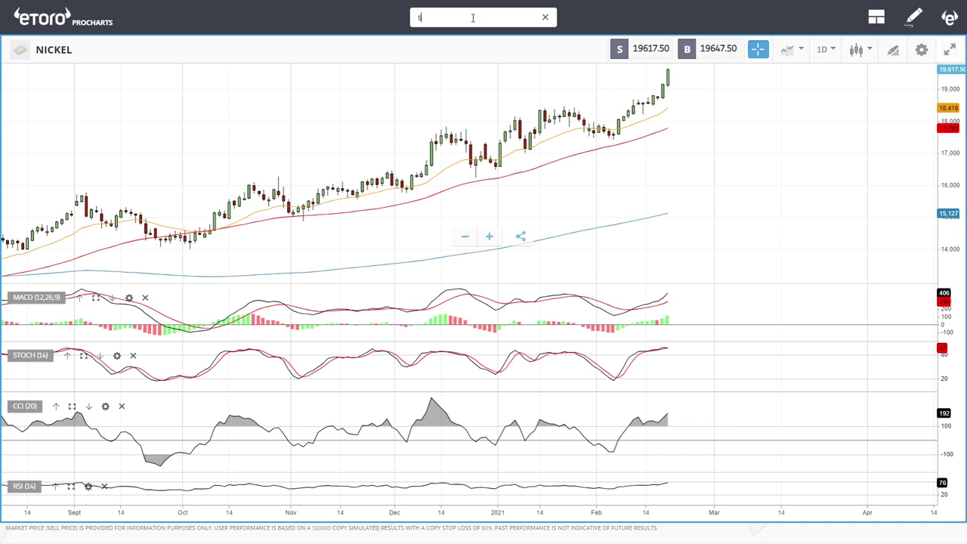
Open SUGAR and add default Bollinger Bands (period 20, 2 standard deviations) from Studies.
{"action": "left_click", "coordinate": [458, 62]}
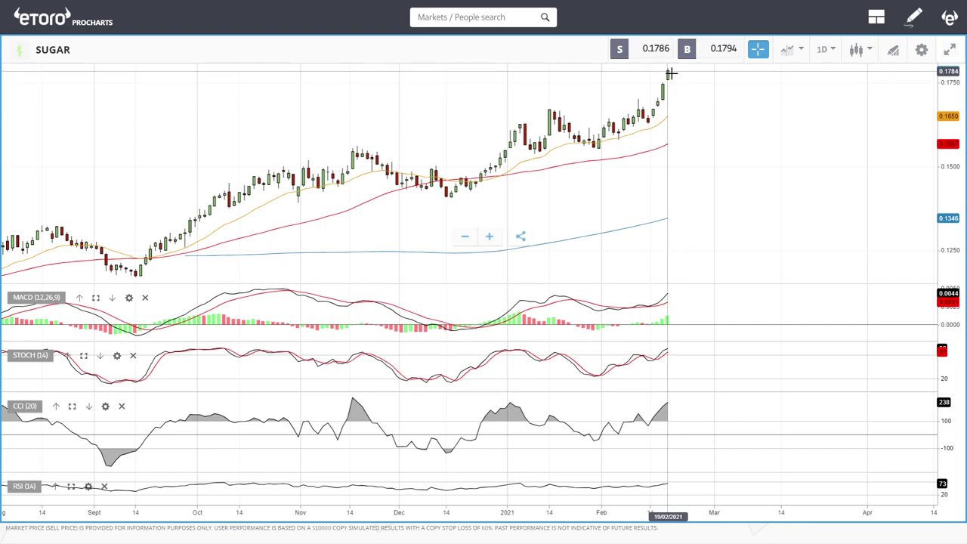
{"action": "left_click", "coordinate": [893, 50]}
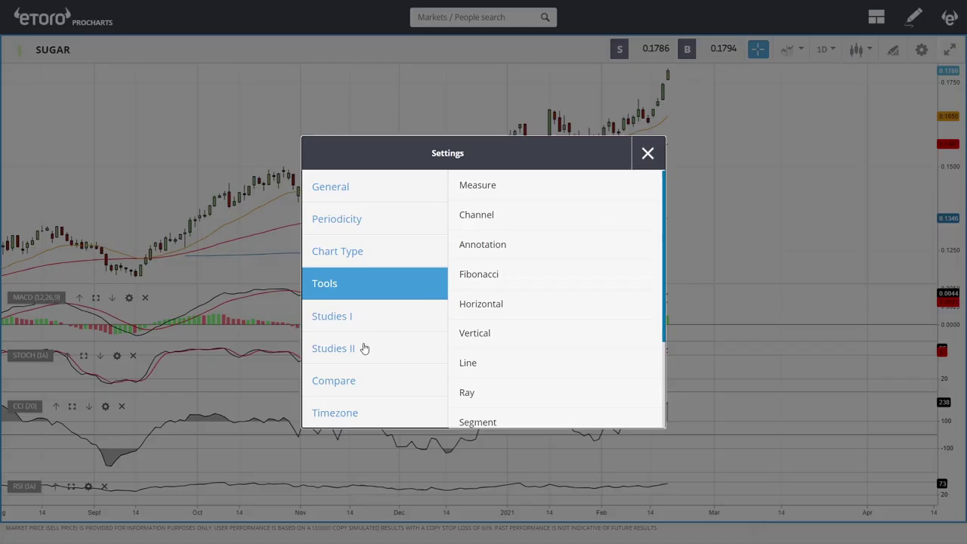
{"action": "left_click", "coordinate": [374, 320]}
{"action": "left_click", "coordinate": [501, 419]}
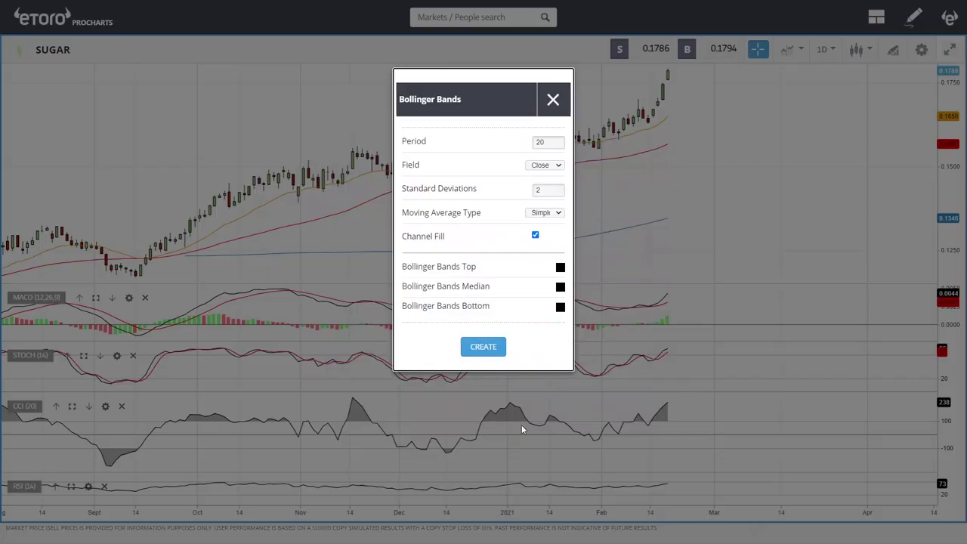
{"action": "left_click", "coordinate": [482, 345]}
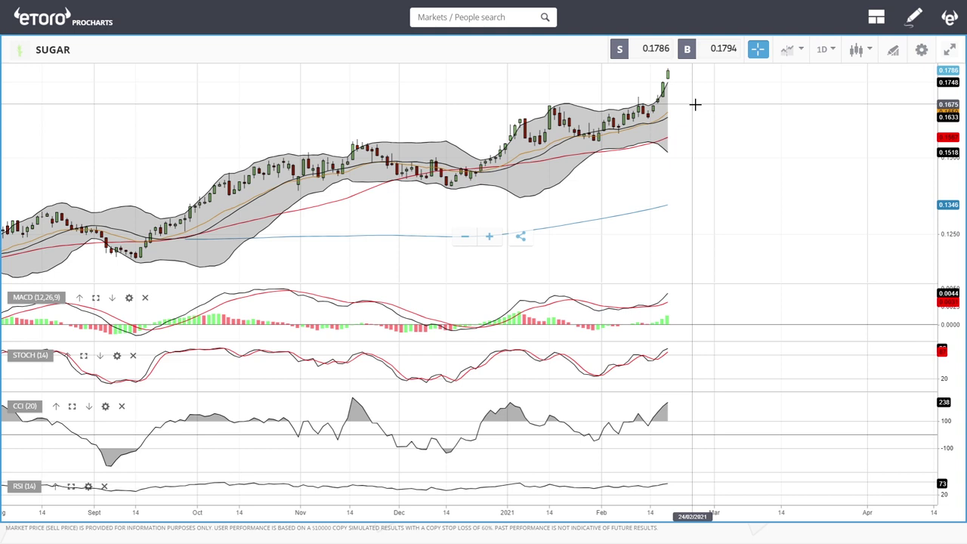
{"action": "left_click", "coordinate": [469, 16]}
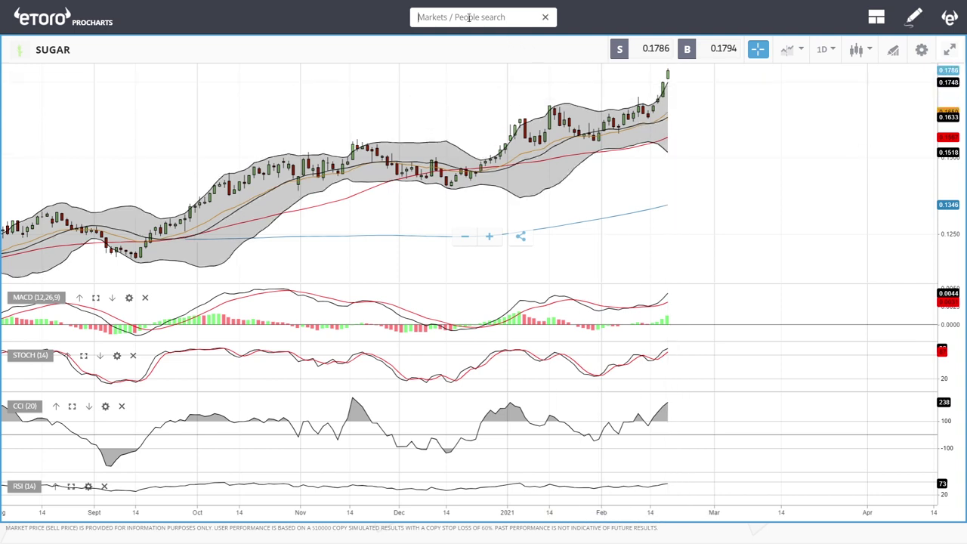
Search 'cot', open the COTTON daily chart, and zoom to review its Bollinger Bands.
{"action": "type", "text": "cot"}
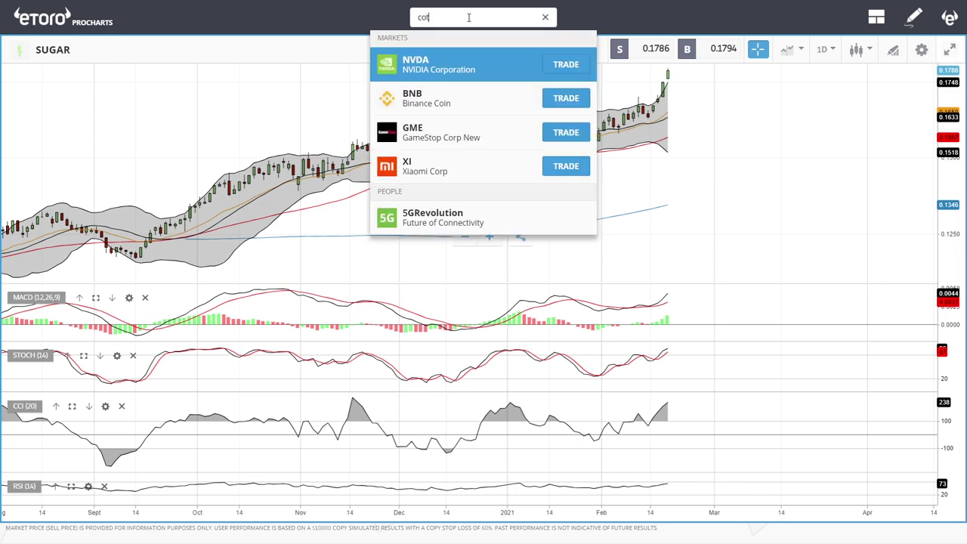
{"action": "key", "text": "Down"}
{"action": "key", "text": "Return"}
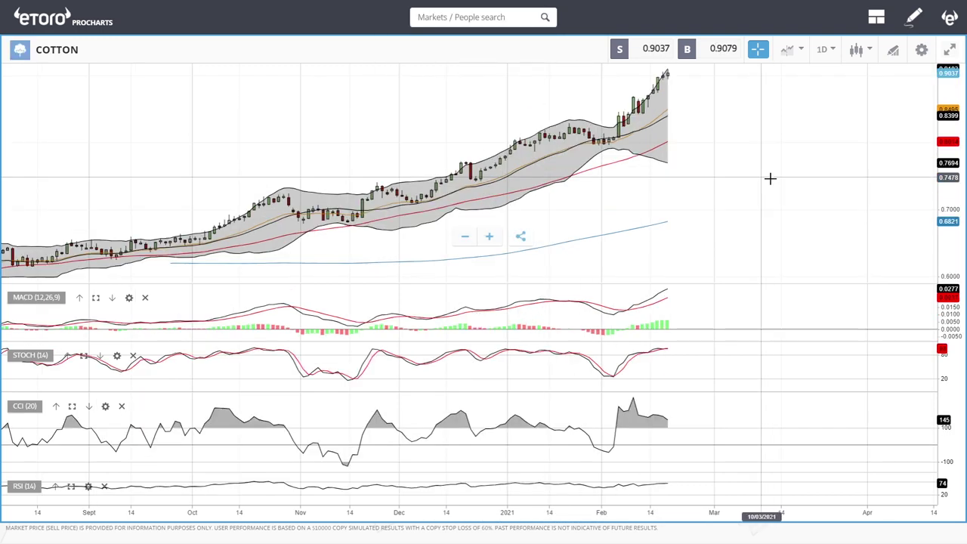
{"action": "scroll", "coordinate": [698, 99], "scroll_direction": "up", "scroll_amount": 3}
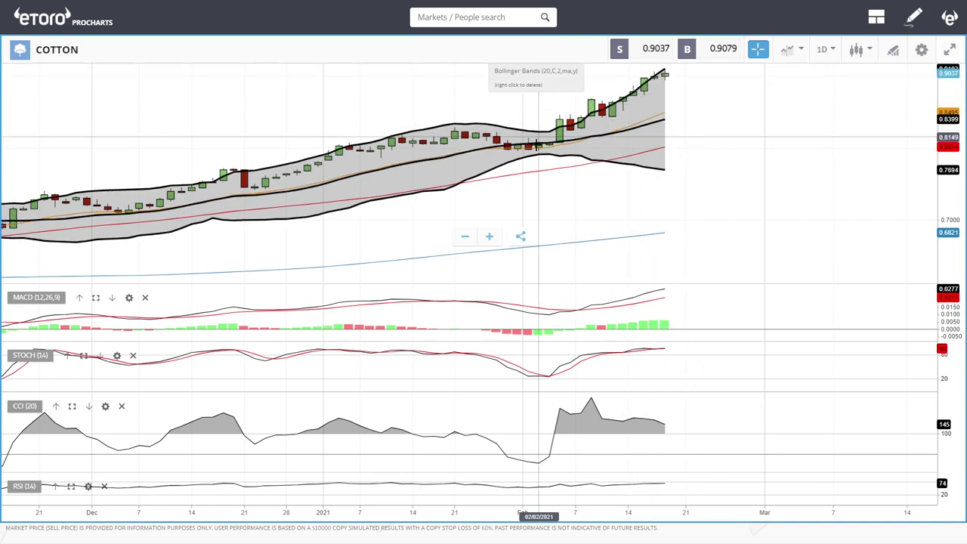
{"action": "scroll", "coordinate": [564, 180], "scroll_direction": "down", "scroll_amount": 2}
{"action": "scroll", "coordinate": [564, 180], "scroll_direction": "down", "scroll_amount": 1}
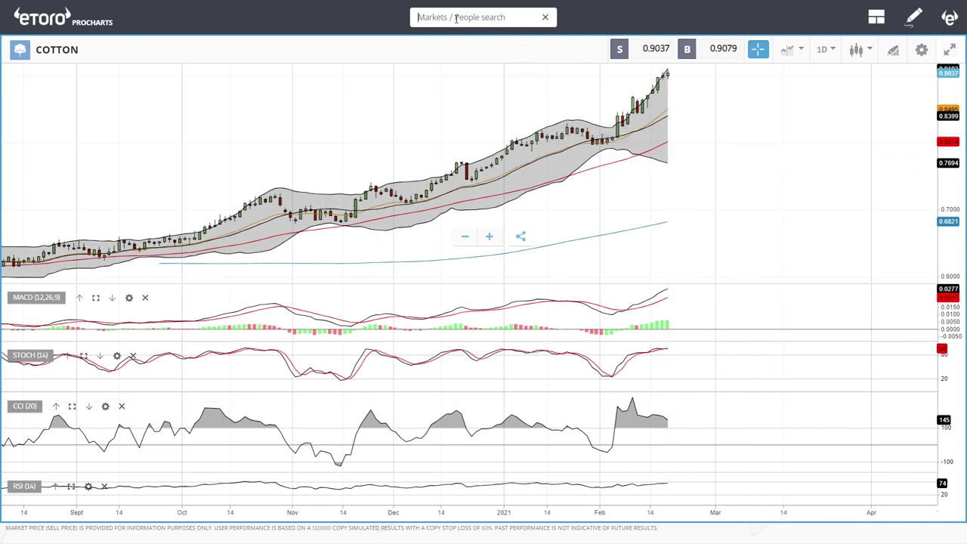
Switch to the COCOA chart, zoom out back to April, and bring up the drawing tools.
{"action": "type", "text": "coc"}
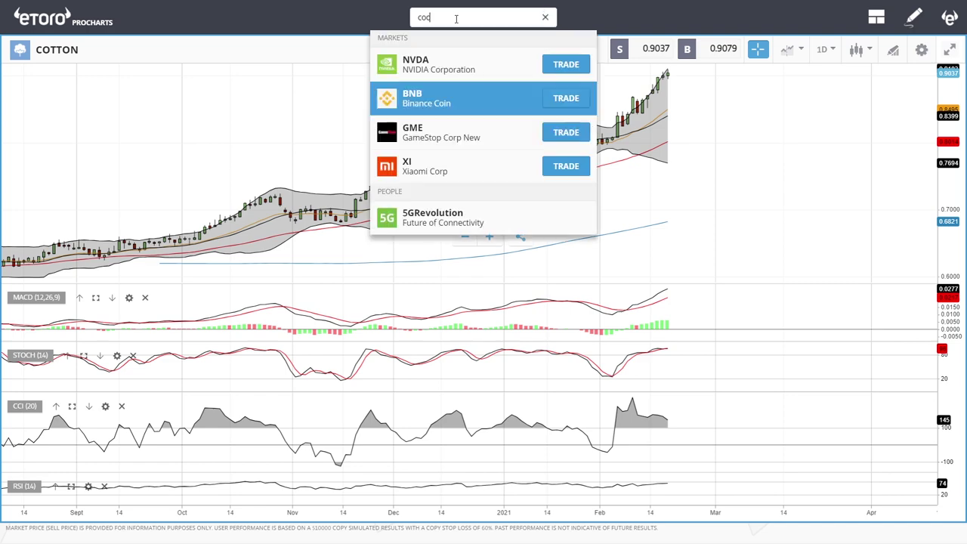
{"action": "left_click", "coordinate": [423, 160]}
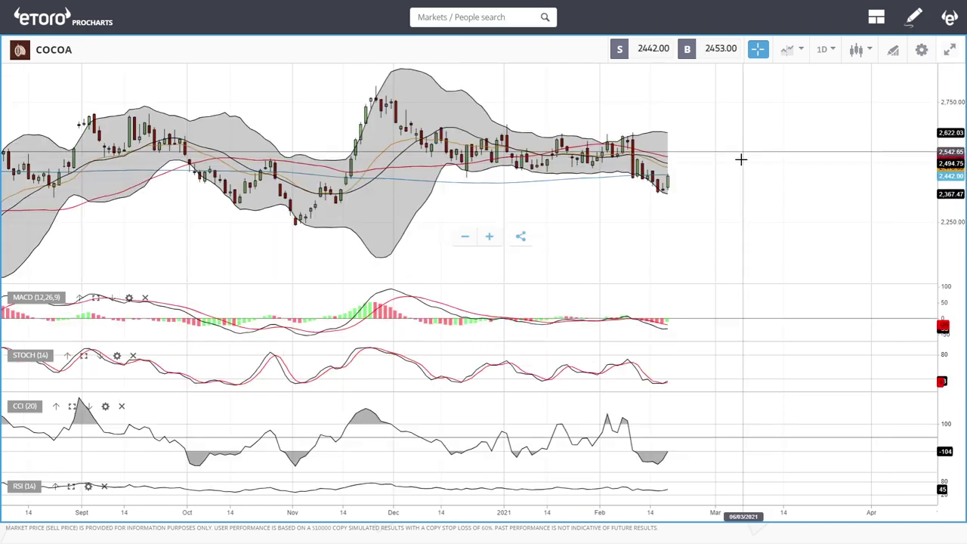
{"action": "scroll", "coordinate": [725, 199], "scroll_direction": "up", "scroll_amount": 3}
{"action": "scroll", "coordinate": [726, 200], "scroll_direction": "up", "scroll_amount": 2}
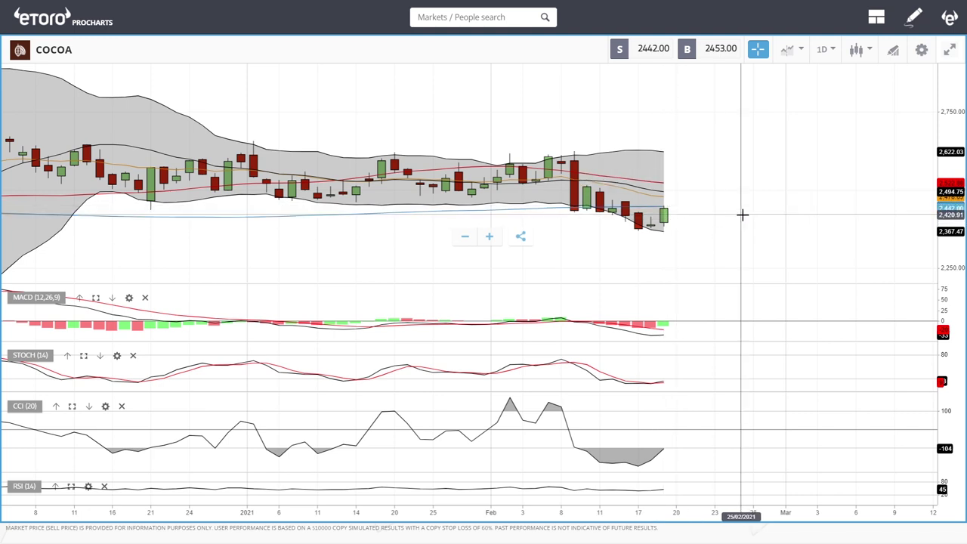
{"action": "scroll", "coordinate": [742, 214], "scroll_direction": "down", "scroll_amount": 3}
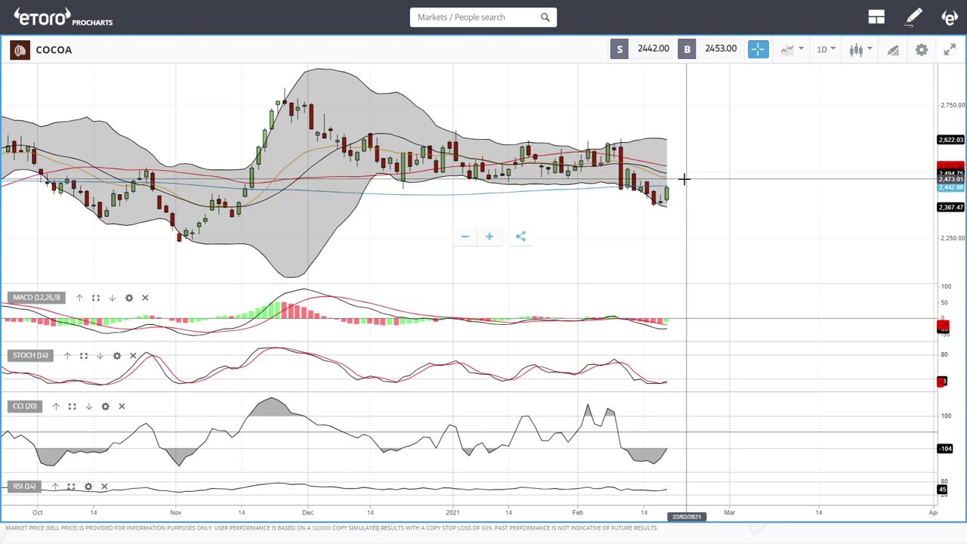
{"action": "scroll", "coordinate": [702, 207], "scroll_direction": "down", "scroll_amount": 3}
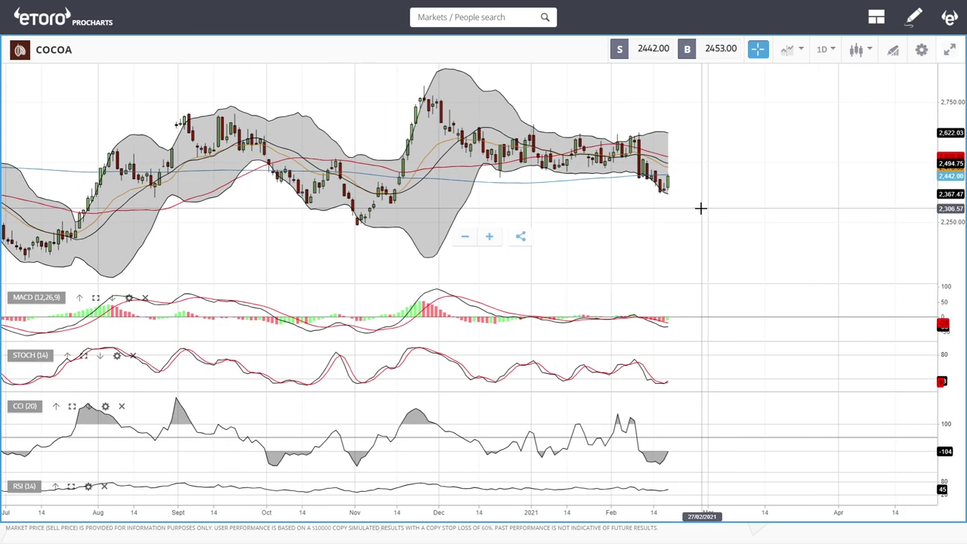
{"action": "left_click", "coordinate": [894, 50]}
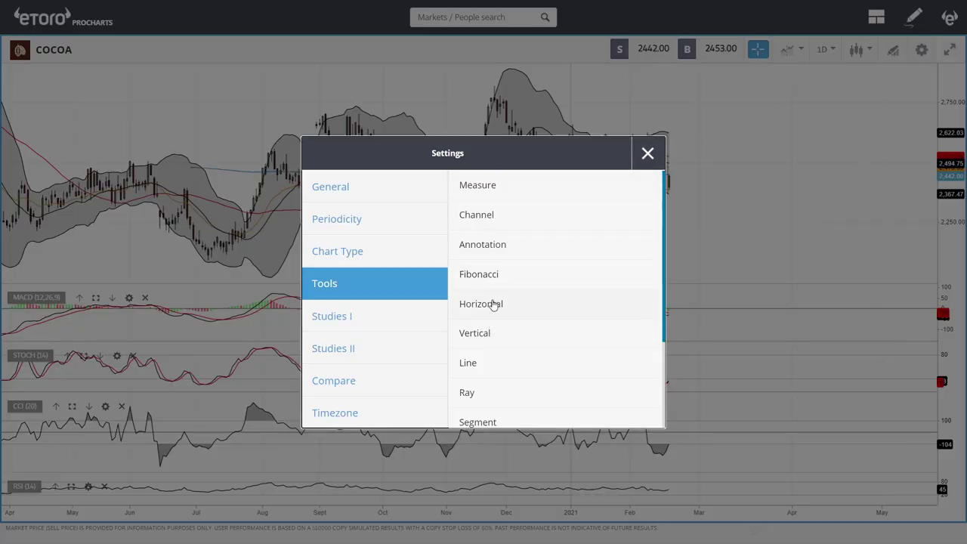
Draw horizontal lines on COCOA for resistance near 2,818.87 and support at 2,231.03.
{"action": "left_click", "coordinate": [492, 304]}
{"action": "left_click", "coordinate": [587, 86]}
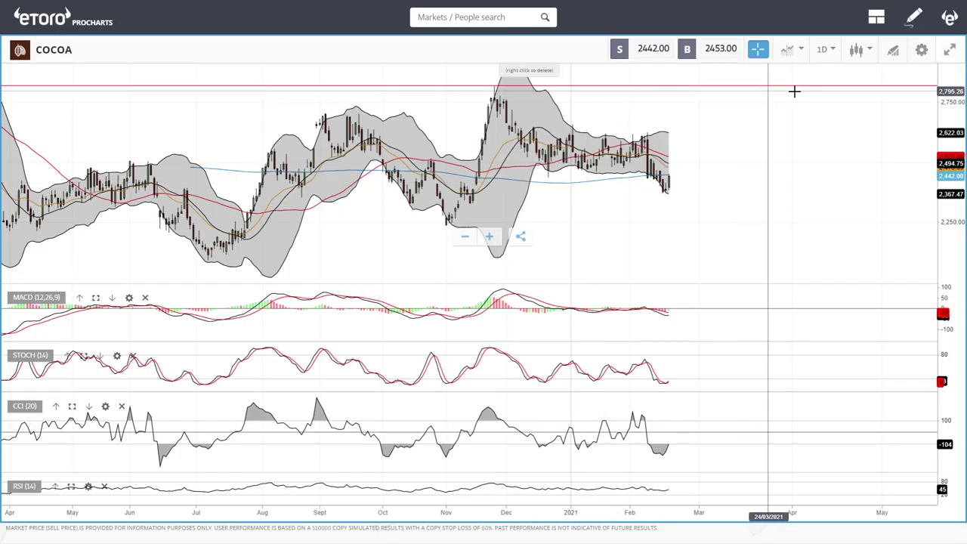
{"action": "left_click", "coordinate": [894, 55]}
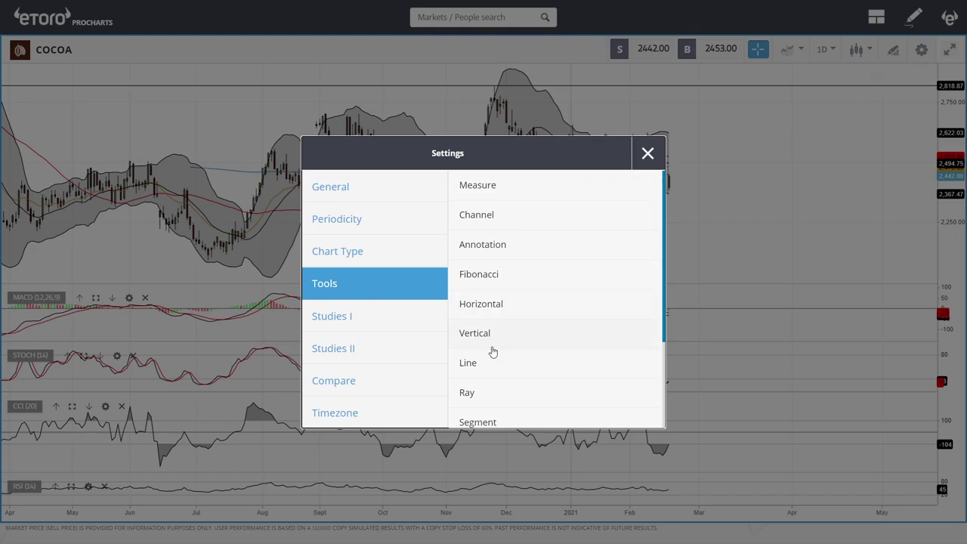
{"action": "left_click", "coordinate": [489, 303]}
{"action": "left_click", "coordinate": [695, 227]}
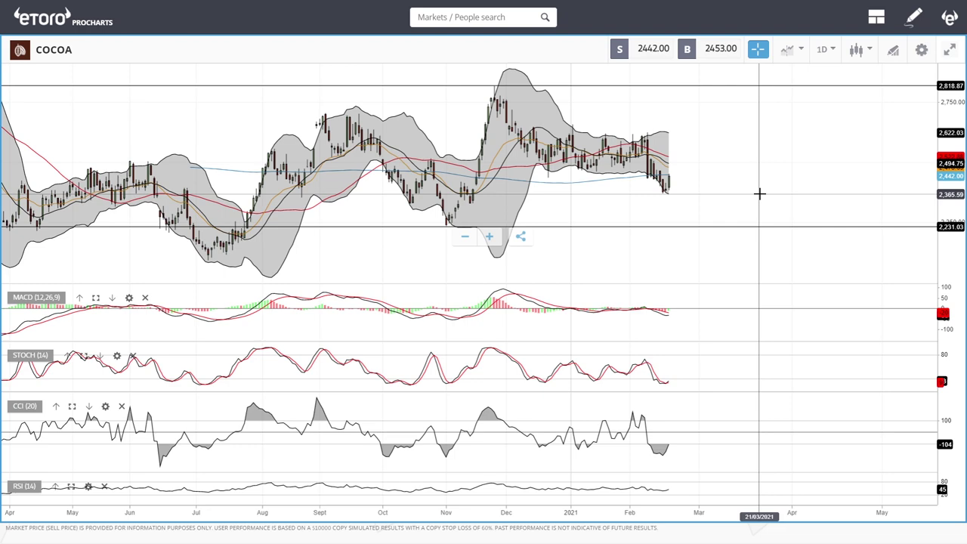
{"action": "scroll", "coordinate": [759, 194], "scroll_direction": "up", "scroll_amount": 4}
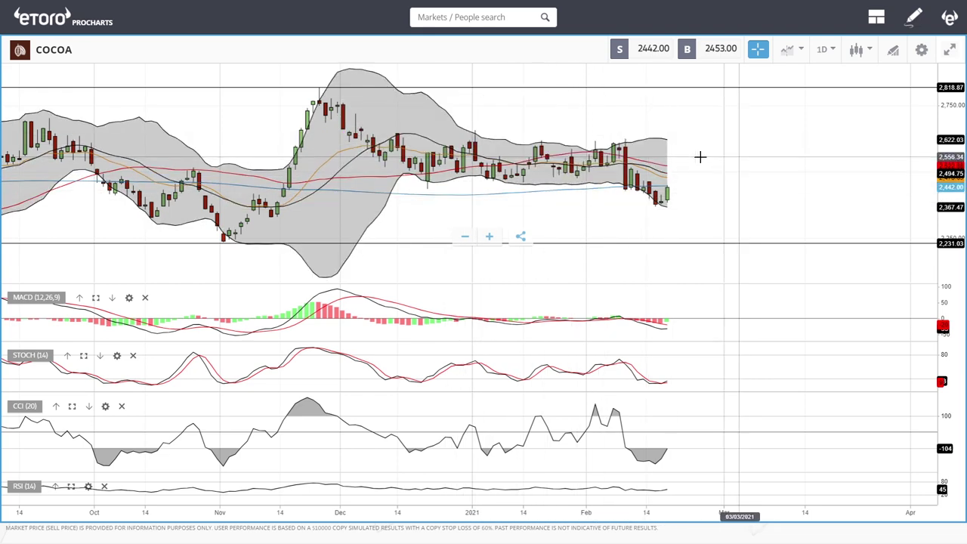
{"action": "left_click", "coordinate": [469, 17]}
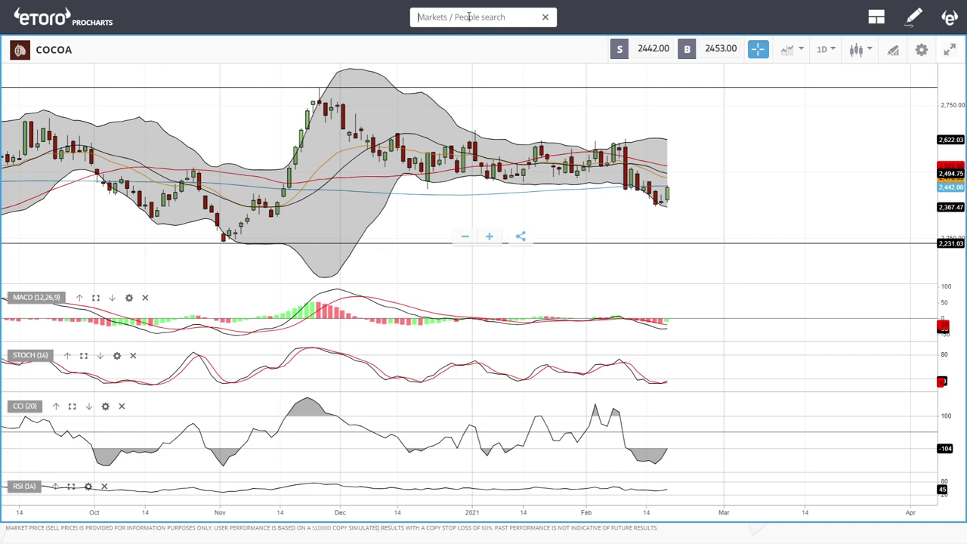
Load the WHEAT daily chart via 'whea' and zoom its view in and out.
{"action": "type", "text": "whea"}
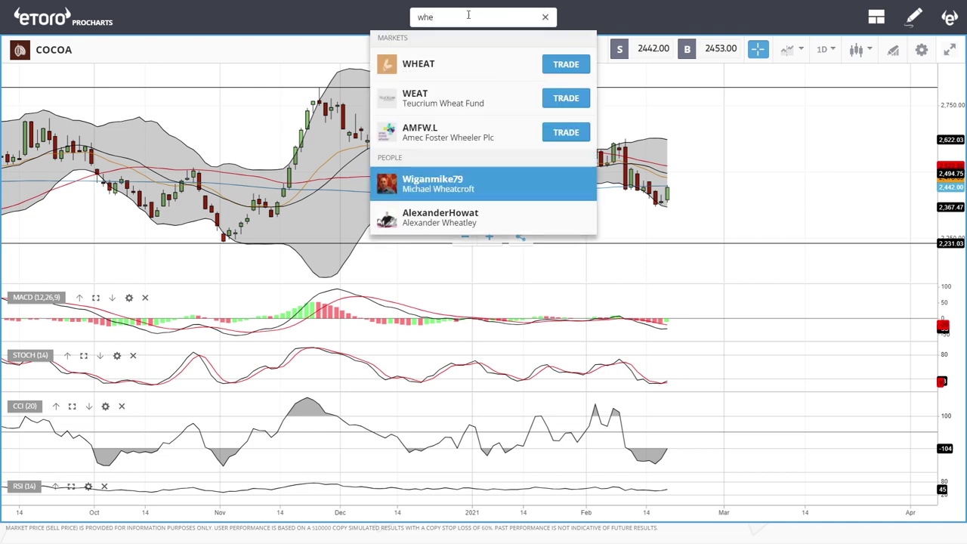
{"action": "left_click", "coordinate": [423, 62]}
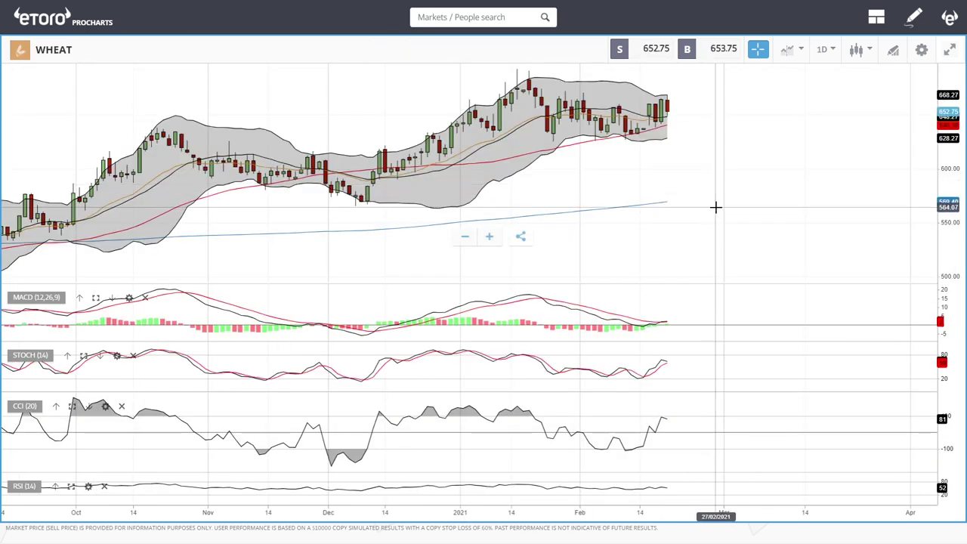
{"action": "scroll", "coordinate": [723, 136], "scroll_direction": "up", "scroll_amount": 3}
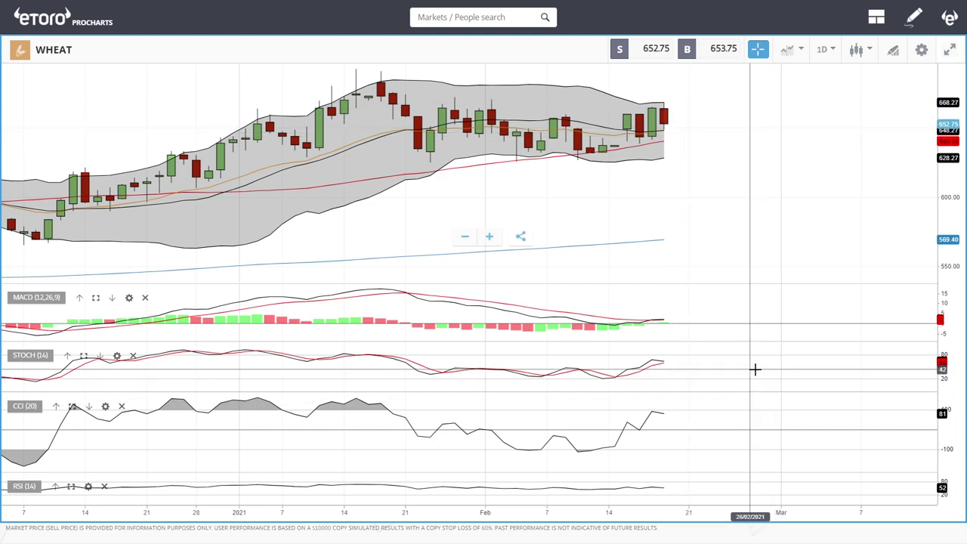
{"action": "scroll", "coordinate": [796, 182], "scroll_direction": "down", "scroll_amount": 10}
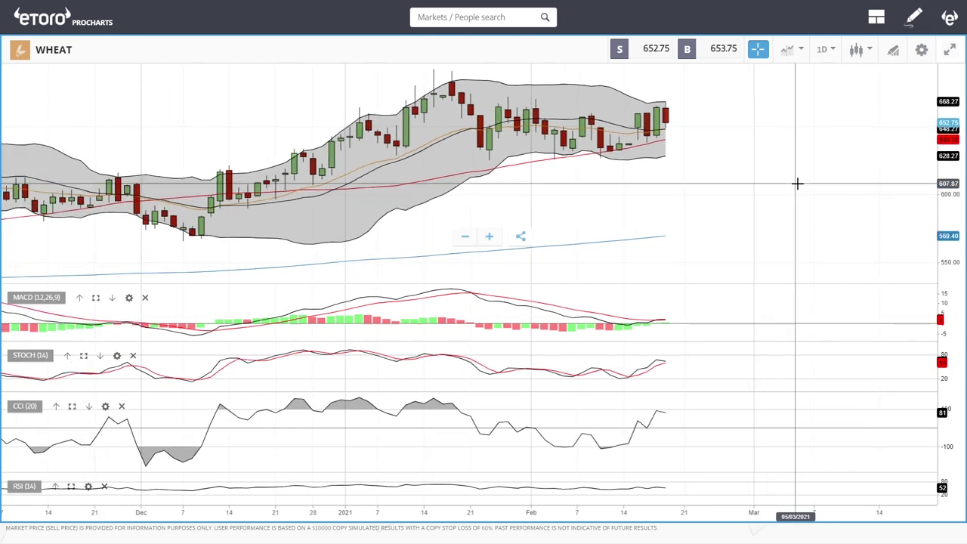
{"action": "scroll", "coordinate": [797, 183], "scroll_direction": "down", "scroll_amount": 5}
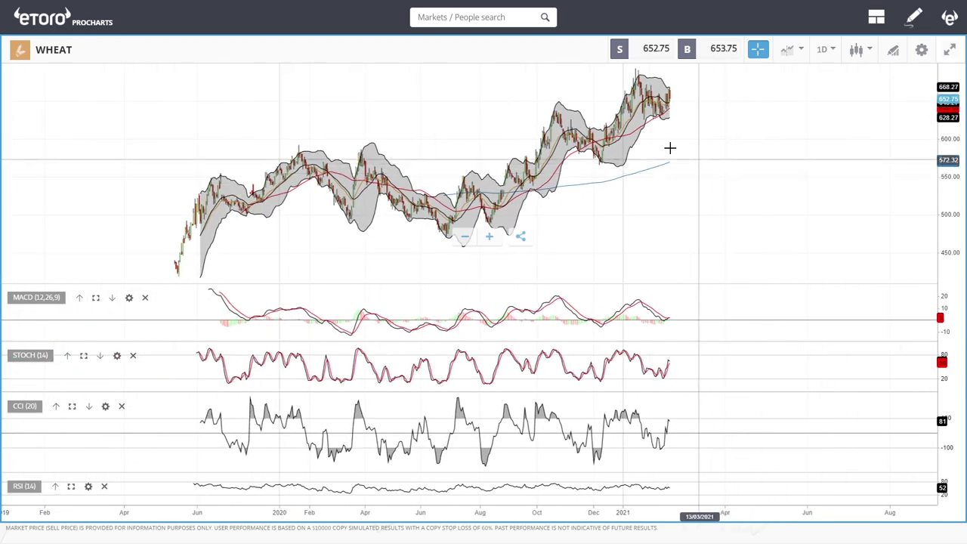
{"action": "scroll", "coordinate": [736, 142], "scroll_direction": "up", "scroll_amount": 5}
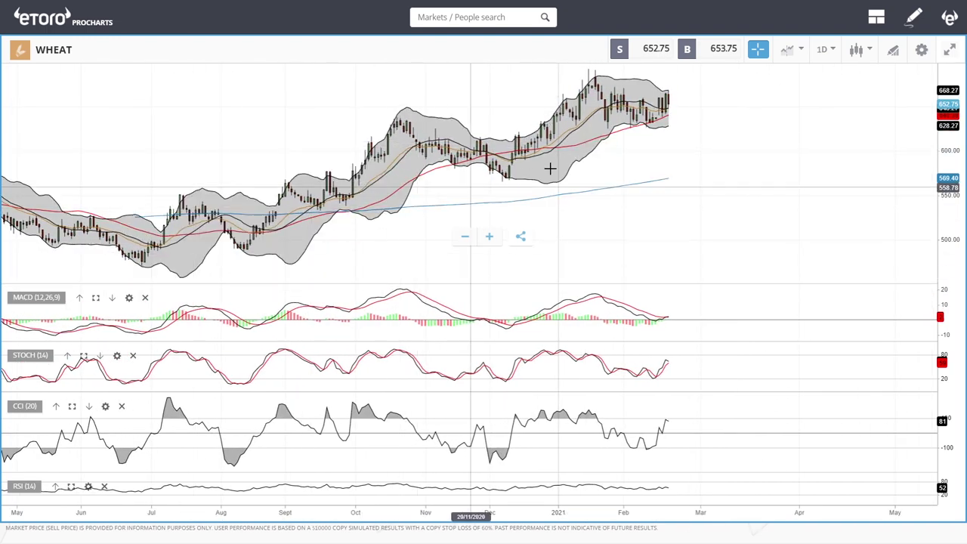
{"action": "scroll", "coordinate": [674, 127], "scroll_direction": "up", "scroll_amount": 3}
{"action": "scroll", "coordinate": [676, 128], "scroll_direction": "up", "scroll_amount": 1}
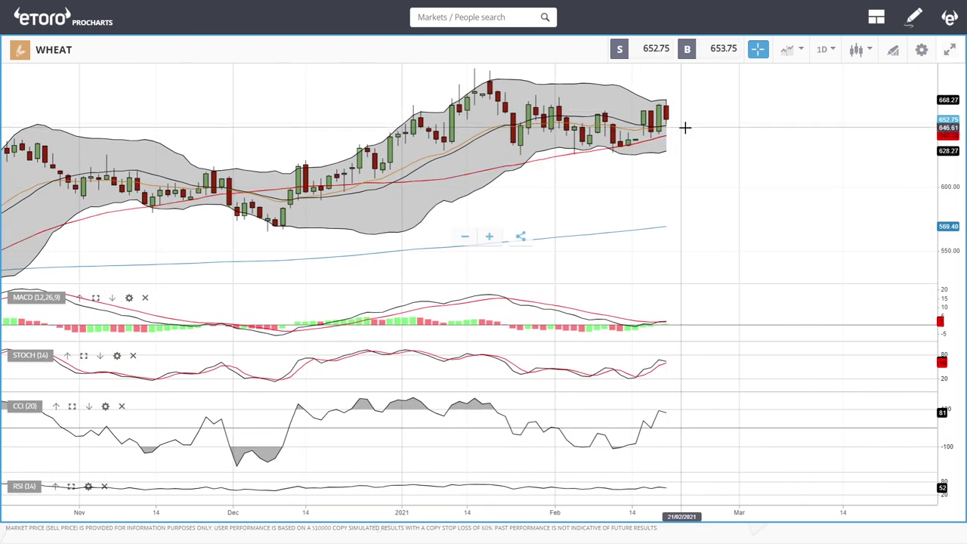